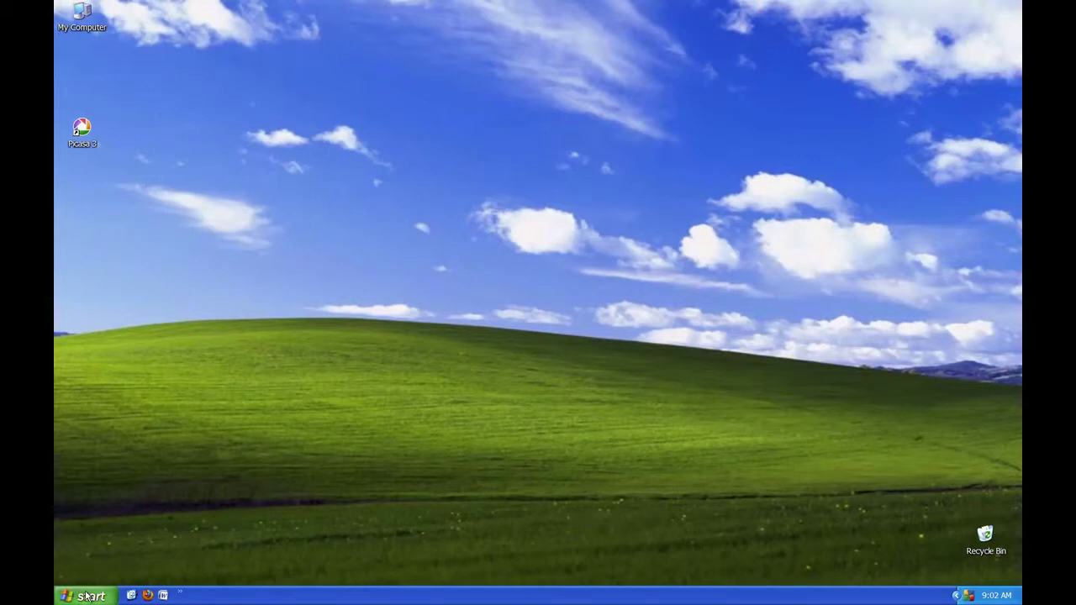
Launch Picasa 3 from Start > All Programs > Picasa 3.
{"action": "left_click", "coordinate": [86, 596]}
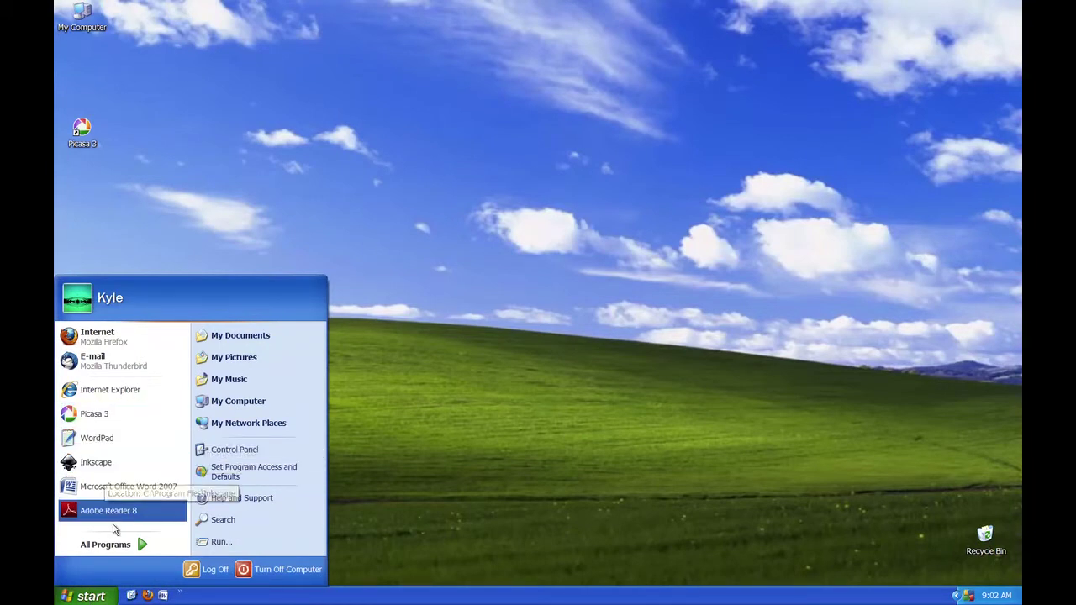
{"action": "mouse_move", "coordinate": [115, 549]}
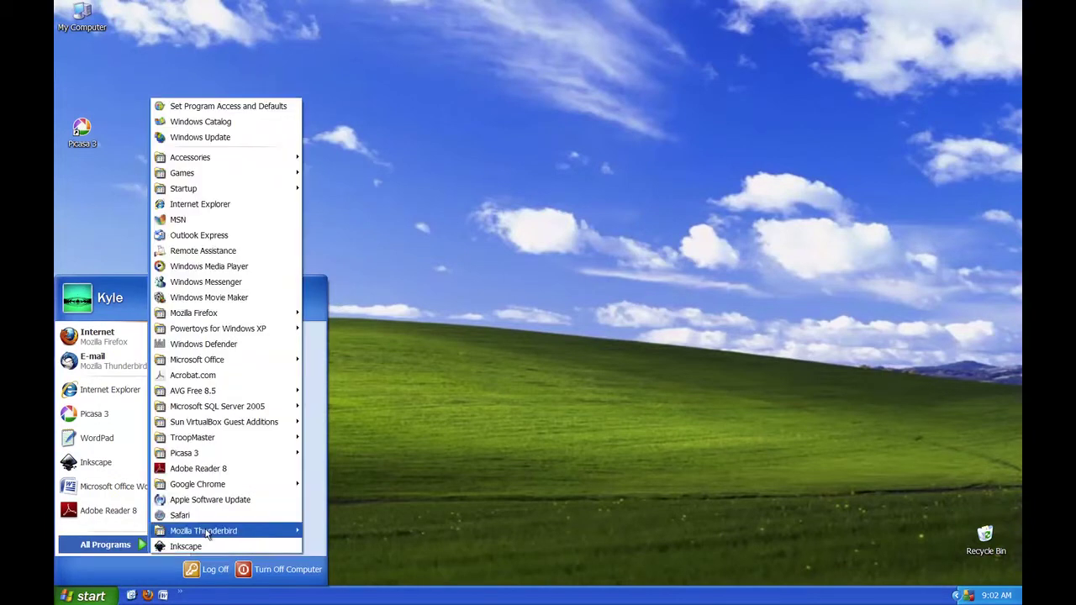
{"action": "mouse_move", "coordinate": [210, 458]}
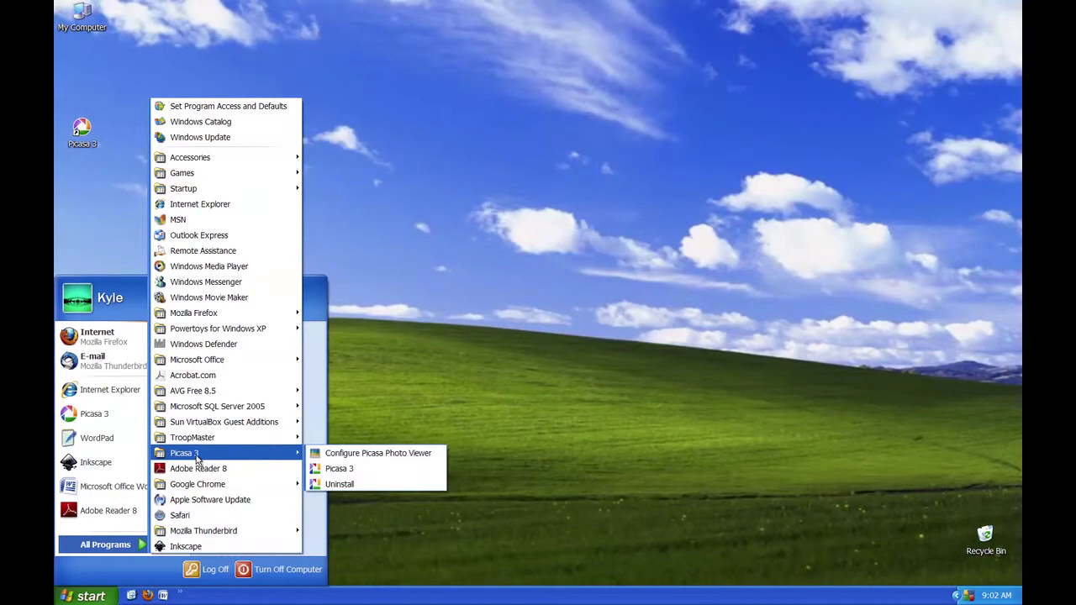
{"action": "left_click", "coordinate": [342, 475]}
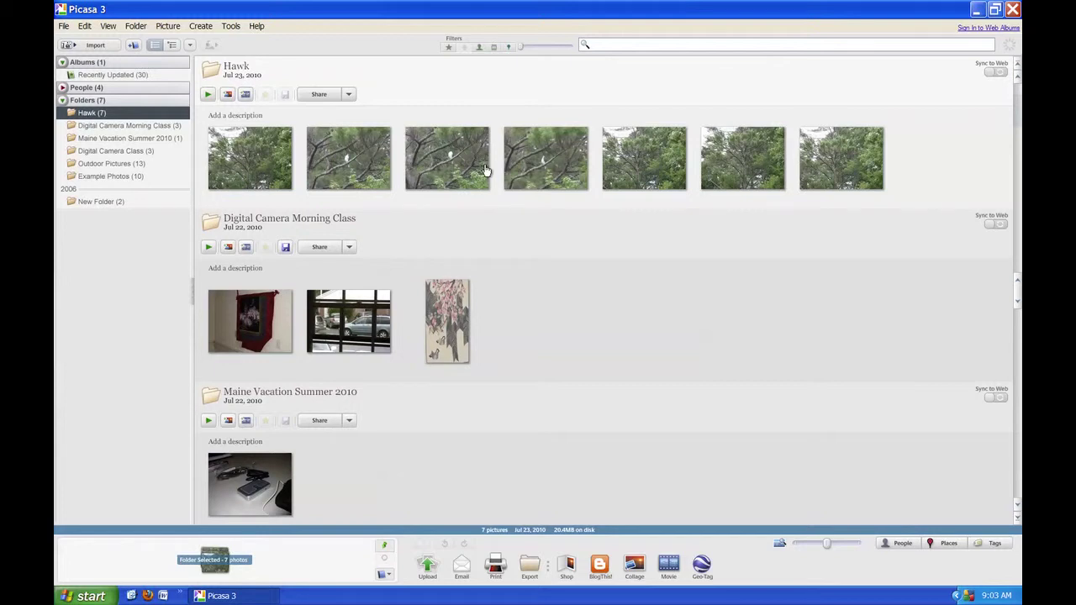
Select the second Hawk thumbnail, IMG_0132.JPG, in the library.
{"action": "left_click", "coordinate": [353, 155]}
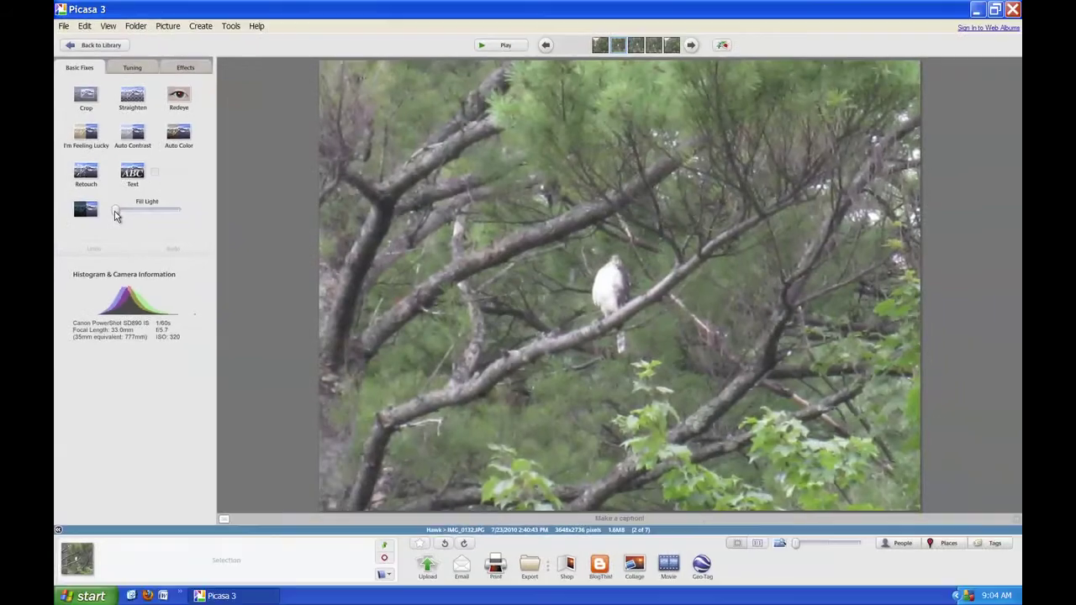
Nudge the Fill Light slider on the hawk photo IMG_0132.JPG.
{"action": "mouse_move", "coordinate": [115, 215]}
{"action": "left_mouse_down"}
{"action": "mouse_move", "coordinate": [184, 217]}
{"action": "mouse_move", "coordinate": [108, 212]}
{"action": "left_mouse_up"}
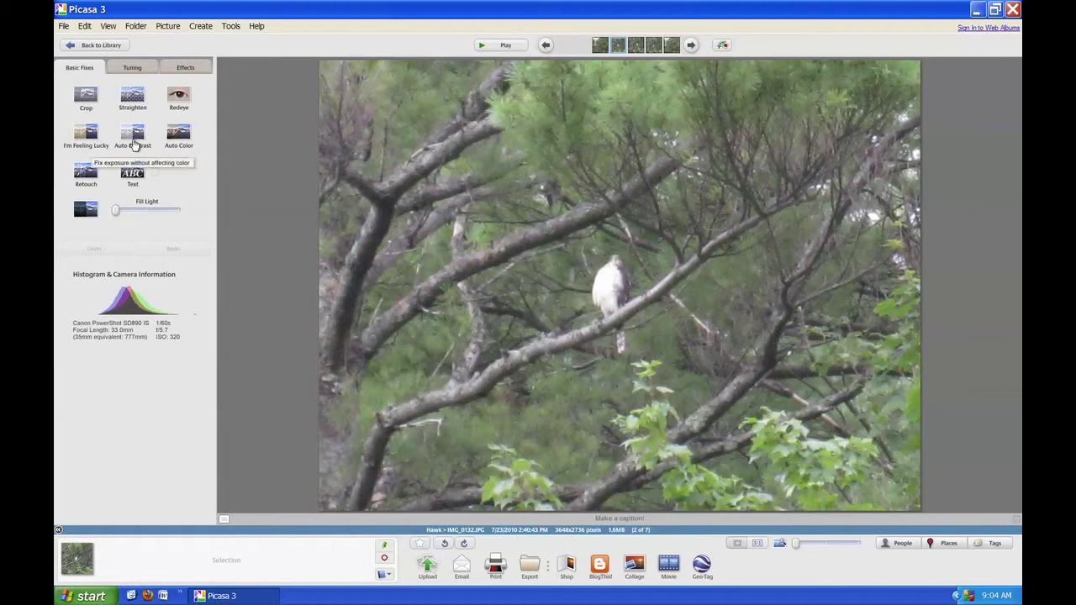
Draw a manual 821 x 1116 crop box framing the perched hawk.
{"action": "left_click", "coordinate": [84, 98]}
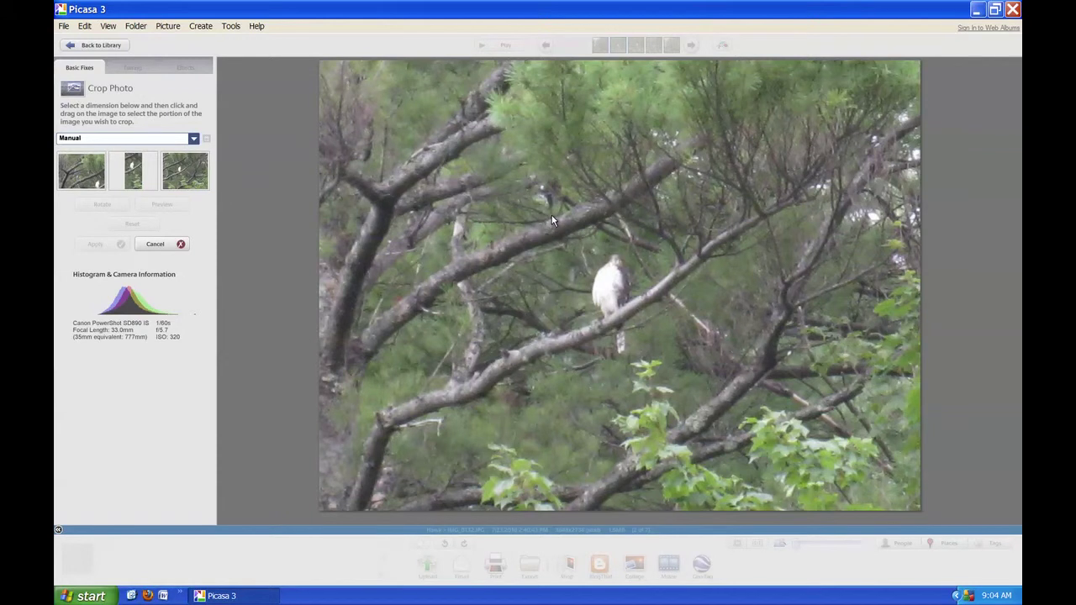
{"action": "left_click_drag", "start_coordinate": [552, 215], "coordinate": [683, 400]}
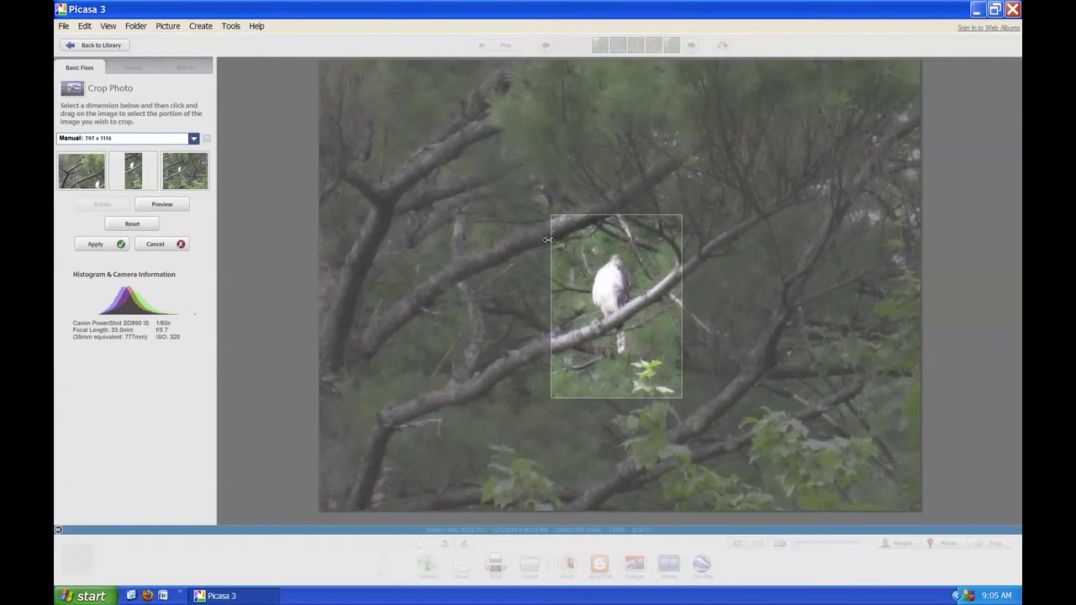
{"action": "mouse_move", "coordinate": [549, 241]}
{"action": "left_mouse_down"}
{"action": "mouse_move", "coordinate": [487, 248]}
{"action": "mouse_move", "coordinate": [572, 247]}
{"action": "mouse_move", "coordinate": [547, 254]}
{"action": "left_mouse_up"}
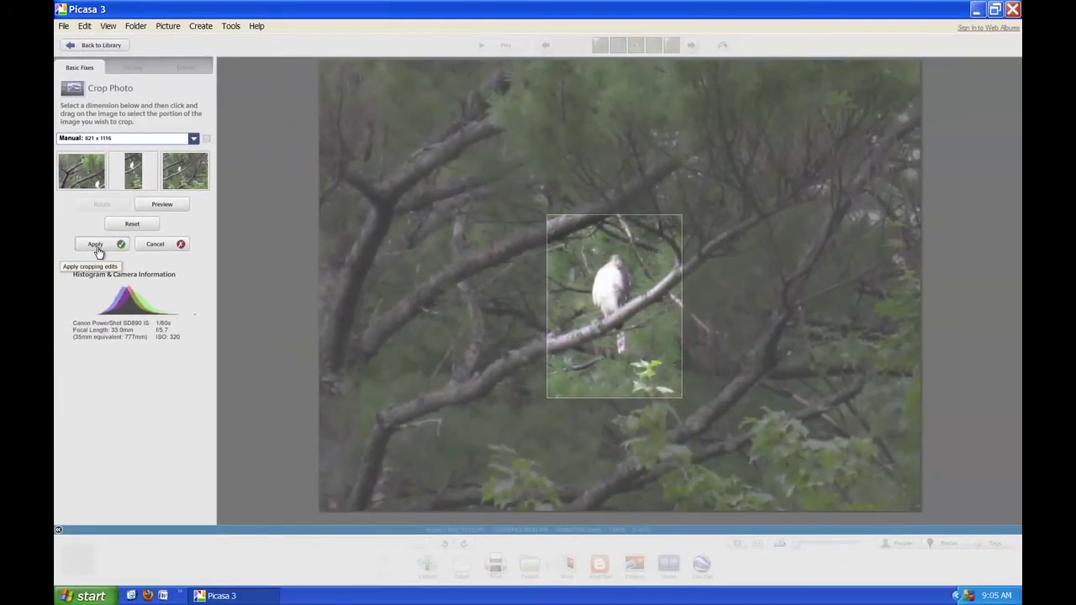
Apply the 821 x 1116 crop to IMG_0132.JPG.
{"action": "left_click", "coordinate": [97, 247]}
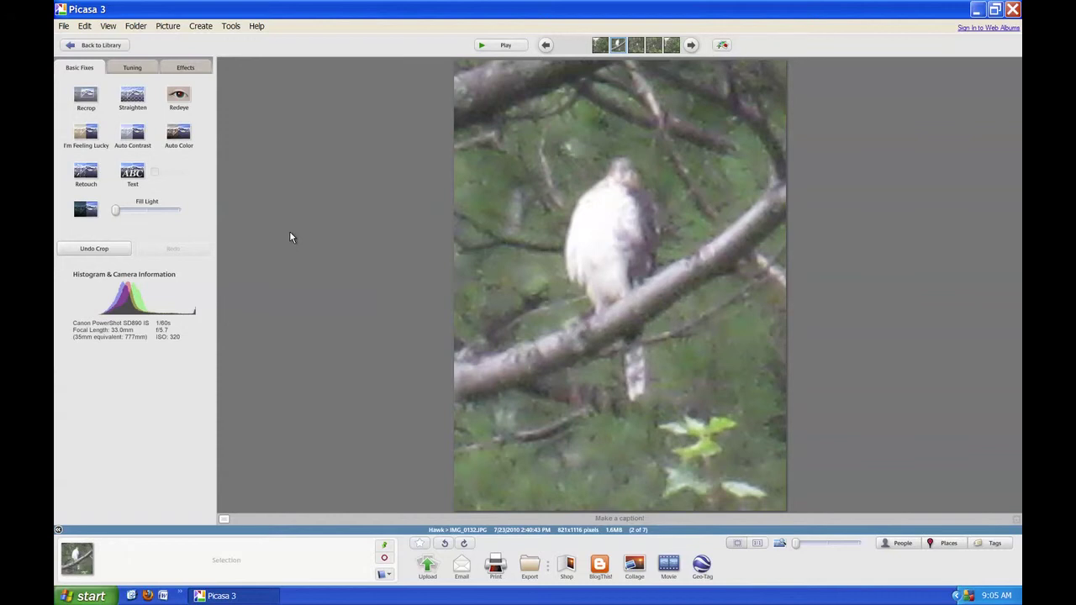
In Tuning, raise Fill Light and slightly cool the Color Temperature.
{"action": "left_click", "coordinate": [135, 69]}
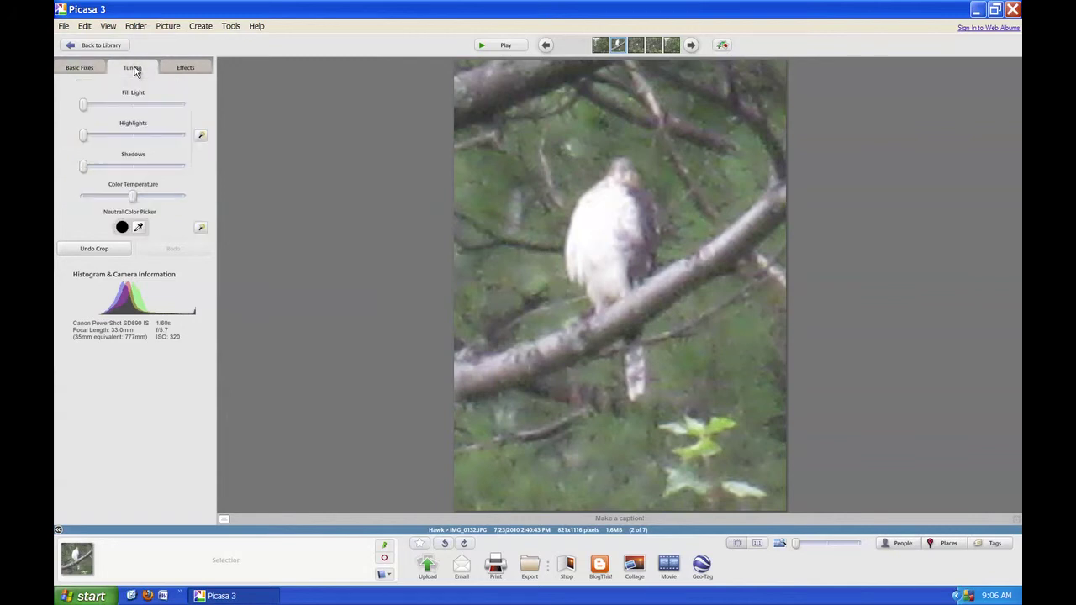
{"action": "left_click_drag", "start_coordinate": [83, 105], "coordinate": [58, 165]}
{"action": "mouse_move", "coordinate": [133, 200]}
{"action": "left_mouse_down"}
{"action": "mouse_move", "coordinate": [84, 197]}
{"action": "mouse_move", "coordinate": [185, 200]}
{"action": "mouse_move", "coordinate": [133, 202]}
{"action": "left_mouse_up"}
Apply the B&W effect and then a Glow effect to the hawk photo.
{"action": "left_click", "coordinate": [181, 67]}
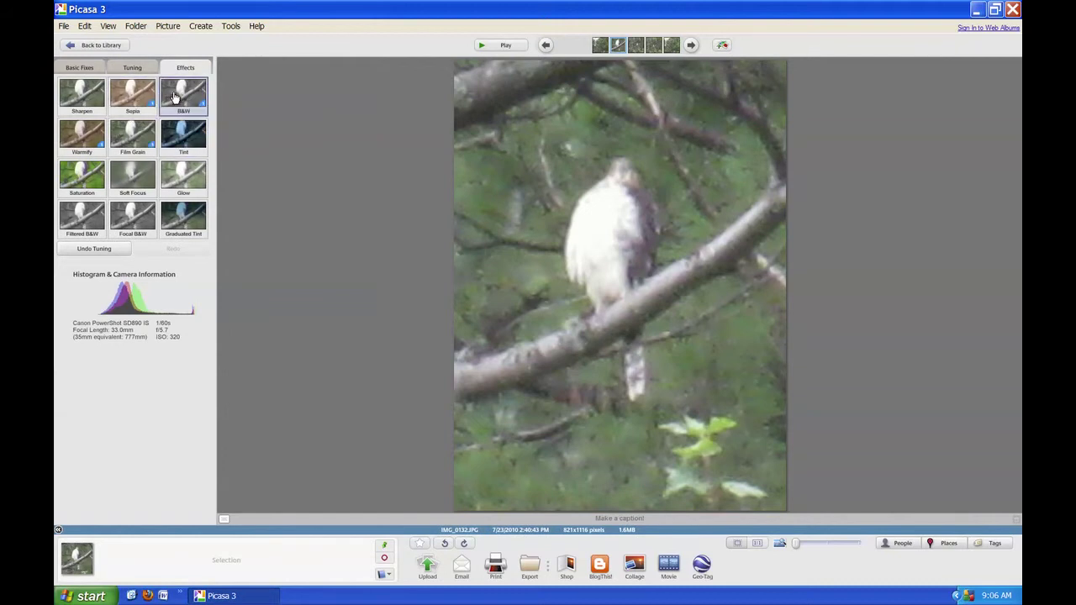
{"action": "left_click", "coordinate": [174, 98]}
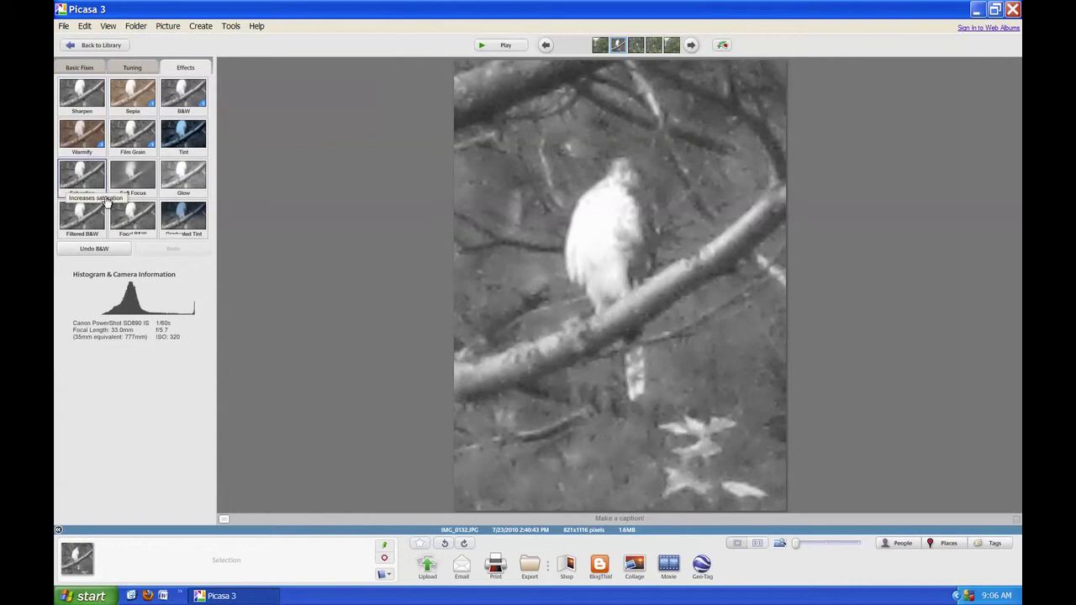
{"action": "left_click", "coordinate": [189, 170]}
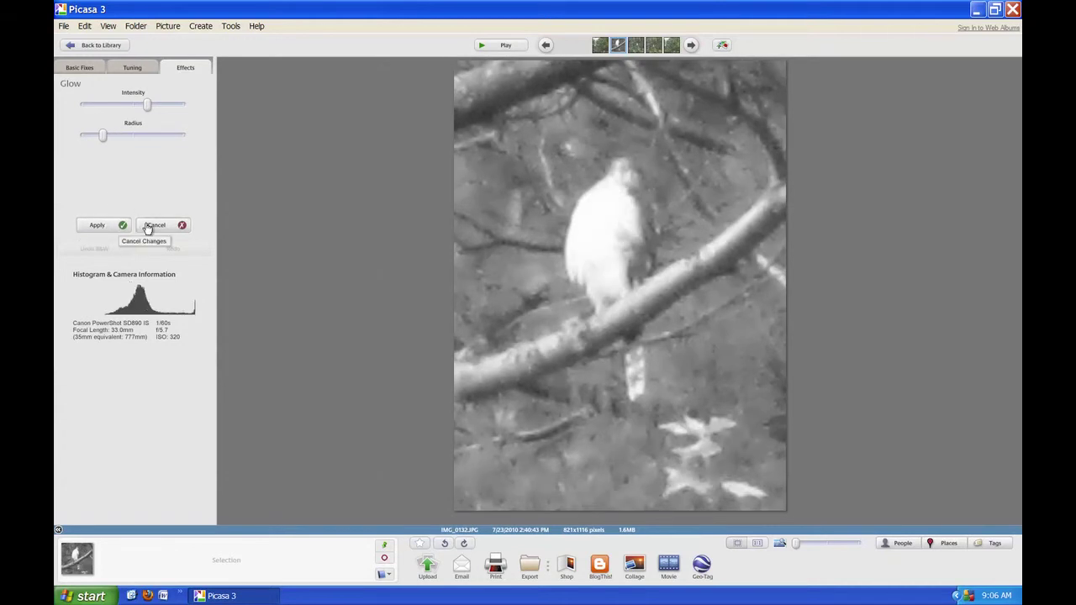
{"action": "left_click", "coordinate": [114, 226]}
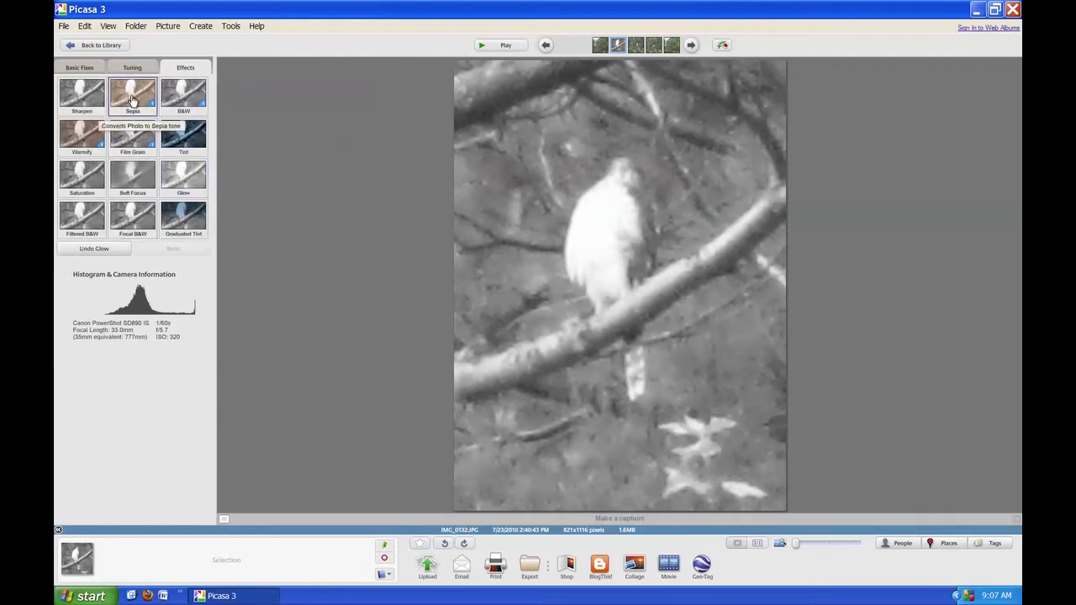
Add the Sepia effect to the glowing black-and-white hawk photo.
{"action": "left_click", "coordinate": [128, 106]}
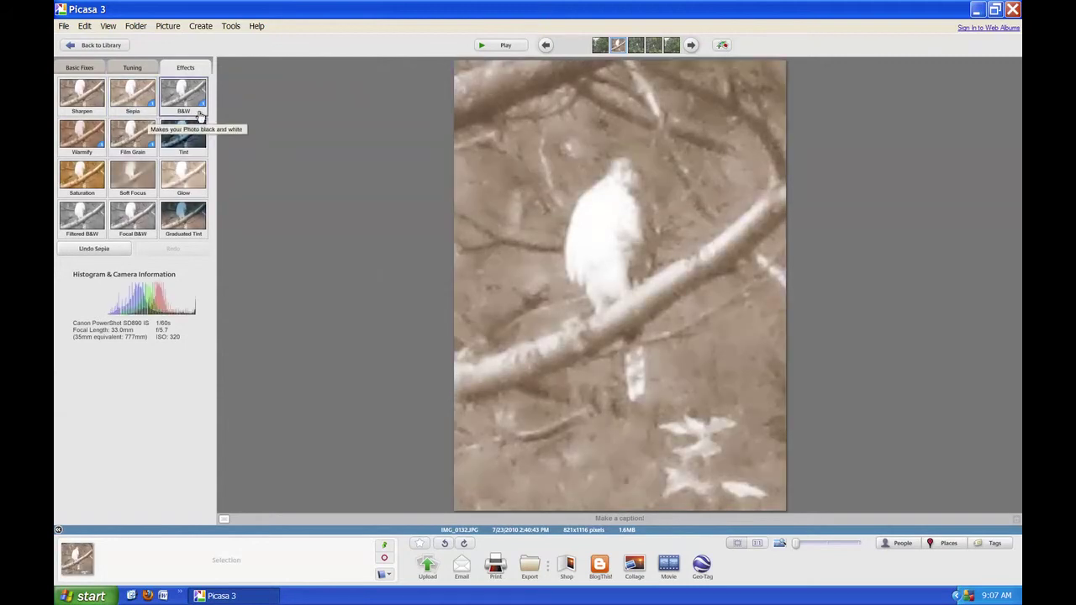
{"action": "left_click", "coordinate": [130, 69]}
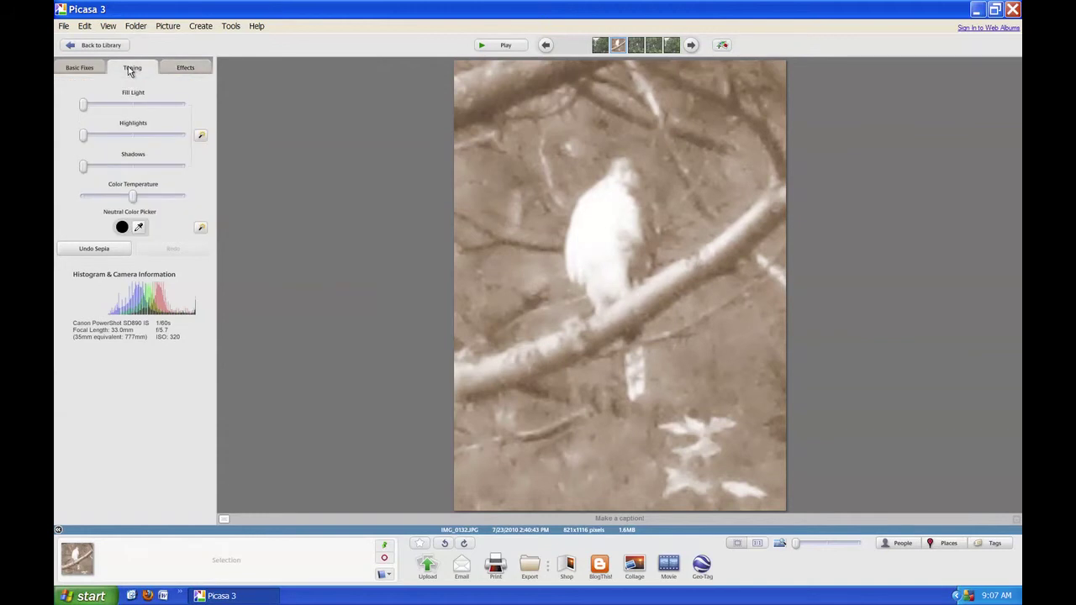
{"action": "left_click", "coordinate": [81, 68]}
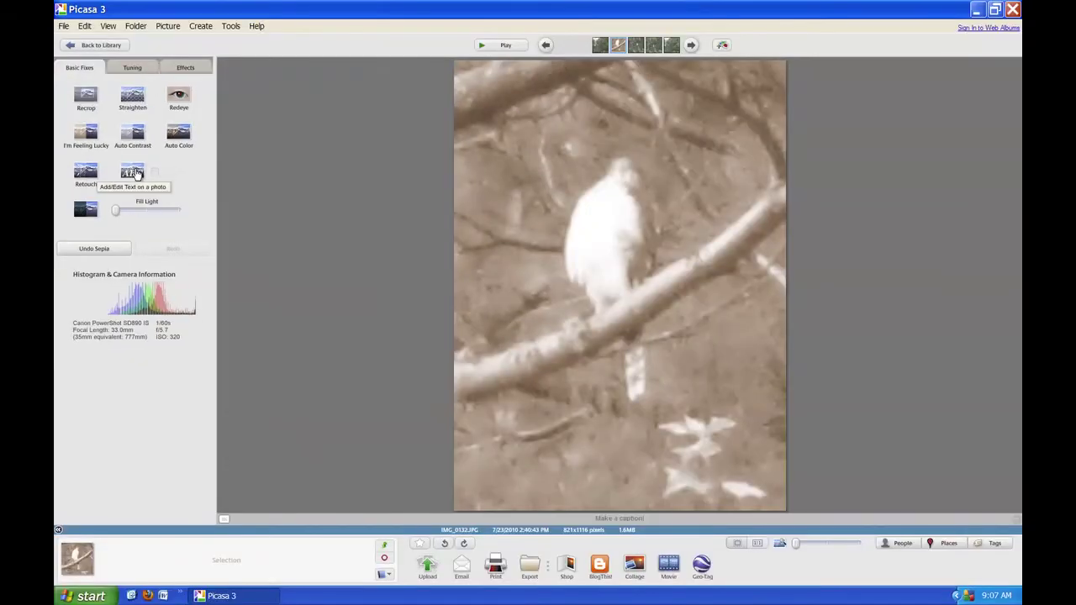
Place the caption 'Hawk Summer 2010' in Arial 12 low on the photo.
{"action": "left_click", "coordinate": [133, 173]}
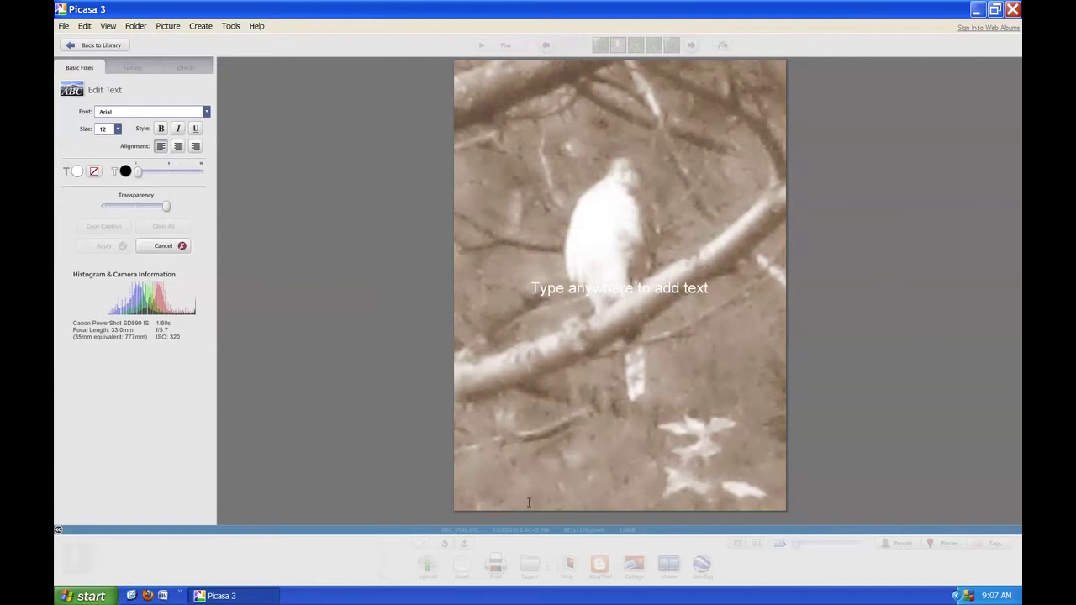
{"action": "left_click", "coordinate": [563, 476]}
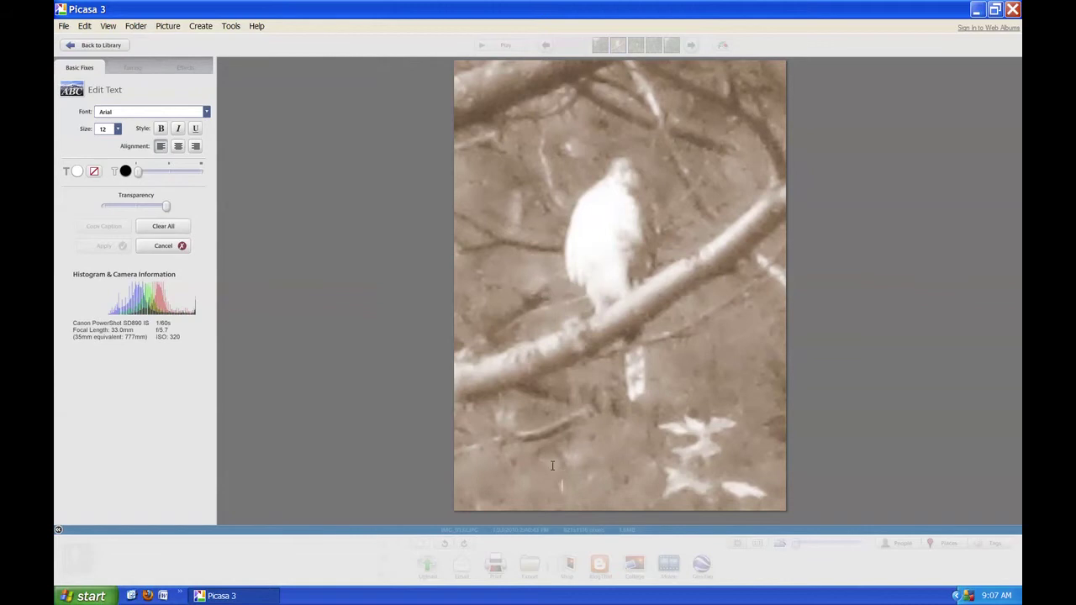
{"action": "type", "text": "Hawk Summer 2010"}
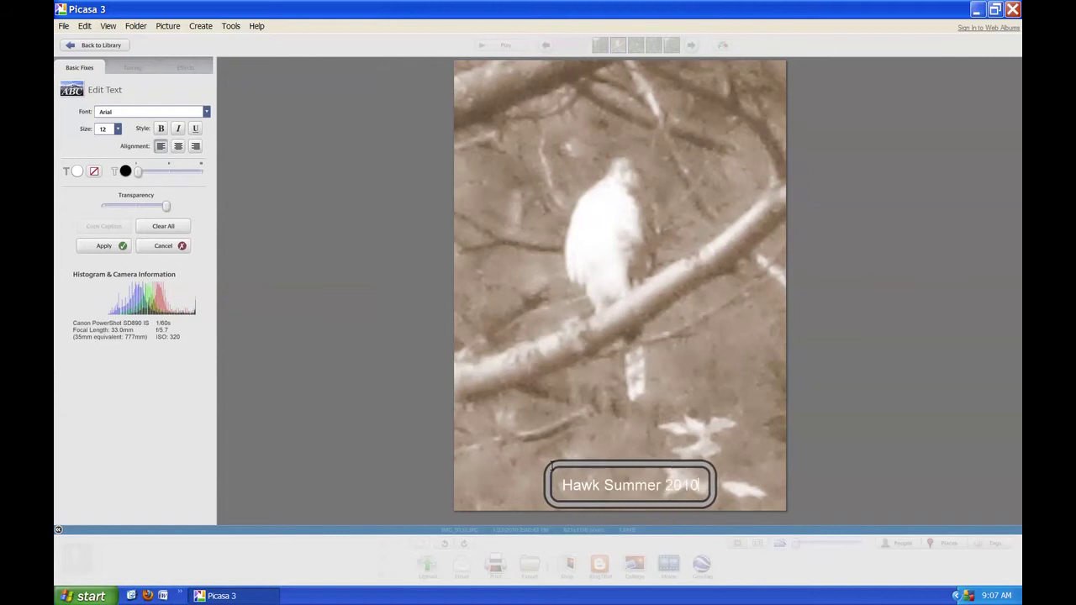
{"action": "key", "text": "Return"}
{"action": "key", "text": "BackSpace"}
{"action": "mouse_move", "coordinate": [628, 467]}
Drag the caption to the top and make it Arial 16, bold, underlined, centred.
{"action": "left_click_drag", "start_coordinate": [550, 466], "coordinate": [537, 66]}
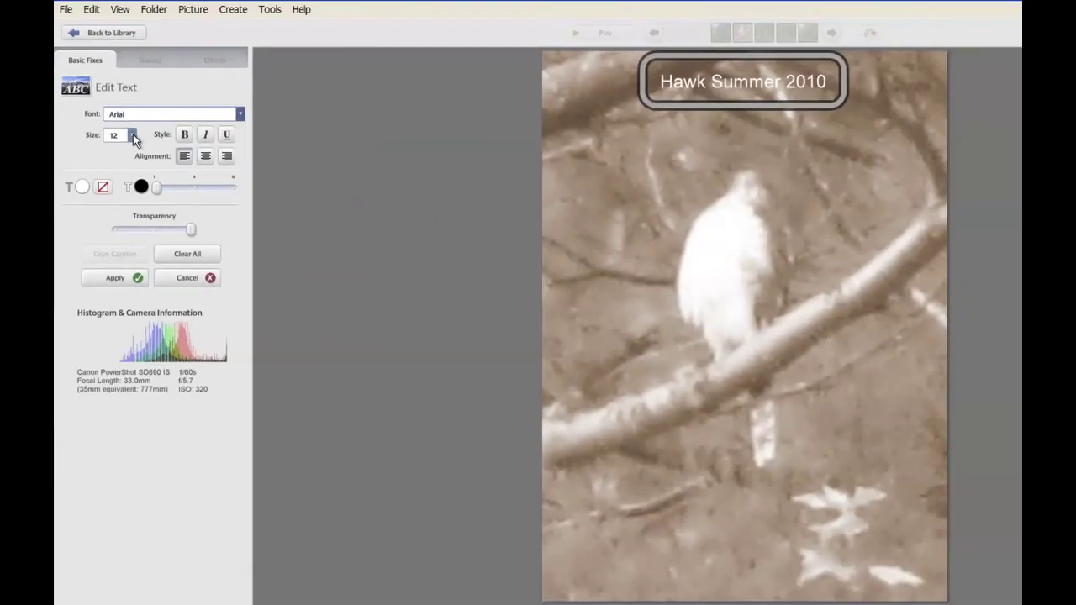
{"action": "left_click", "coordinate": [133, 137]}
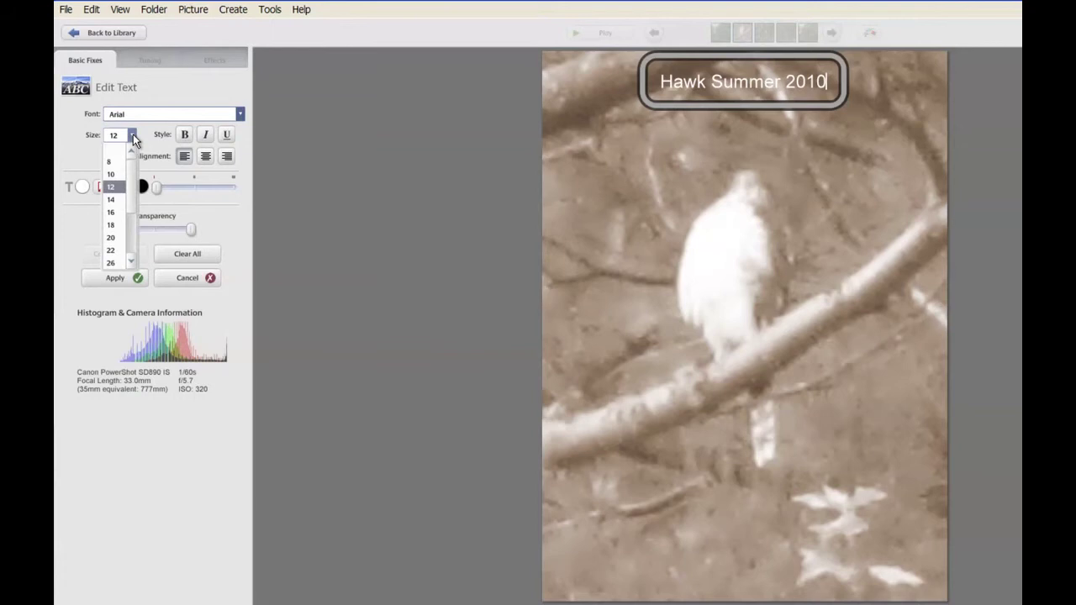
{"action": "left_click", "coordinate": [114, 215]}
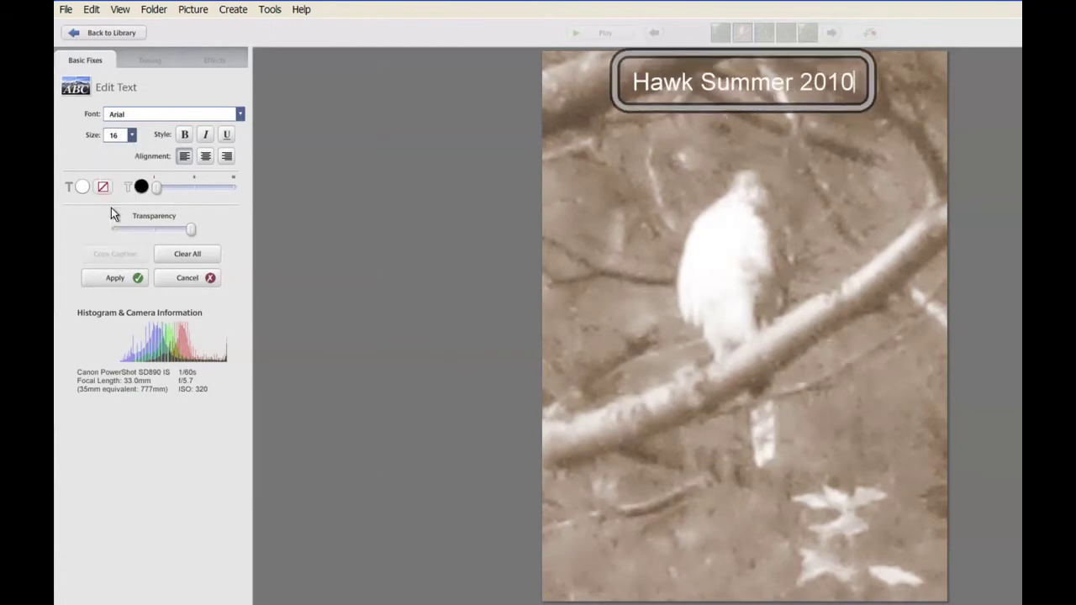
{"action": "left_click", "coordinate": [184, 136]}
{"action": "left_click", "coordinate": [226, 138]}
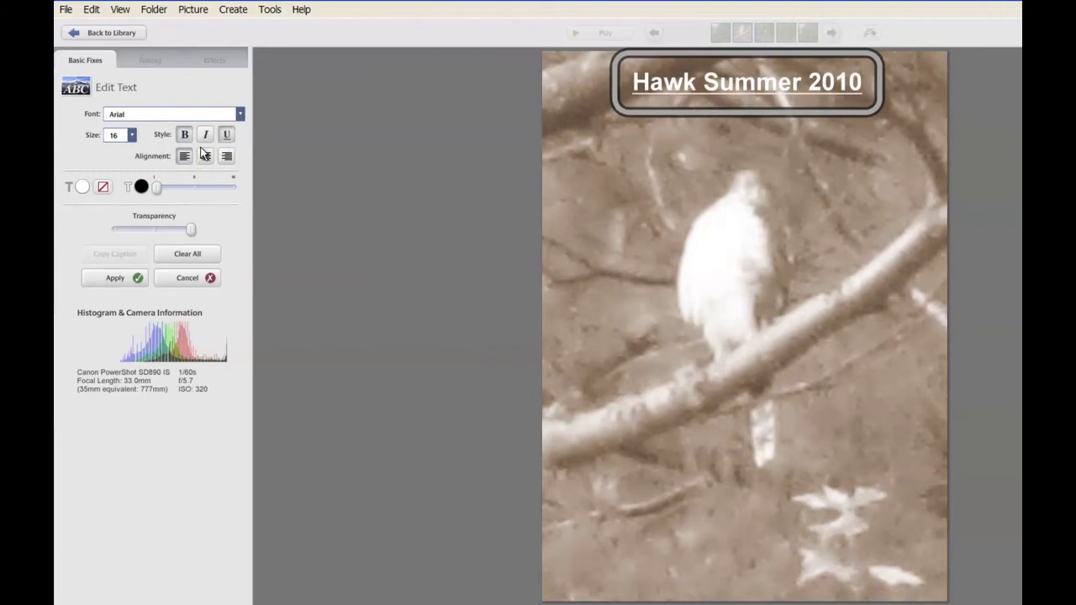
{"action": "left_click", "coordinate": [204, 159]}
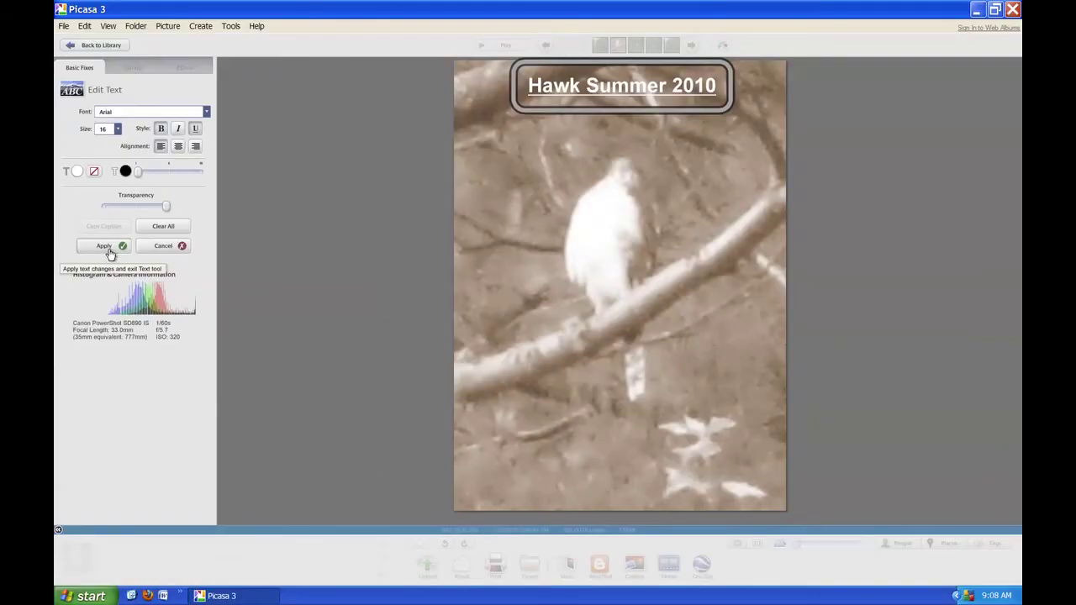
Apply the formatted caption to the hawk photo and return to the library.
{"action": "left_click", "coordinate": [109, 249]}
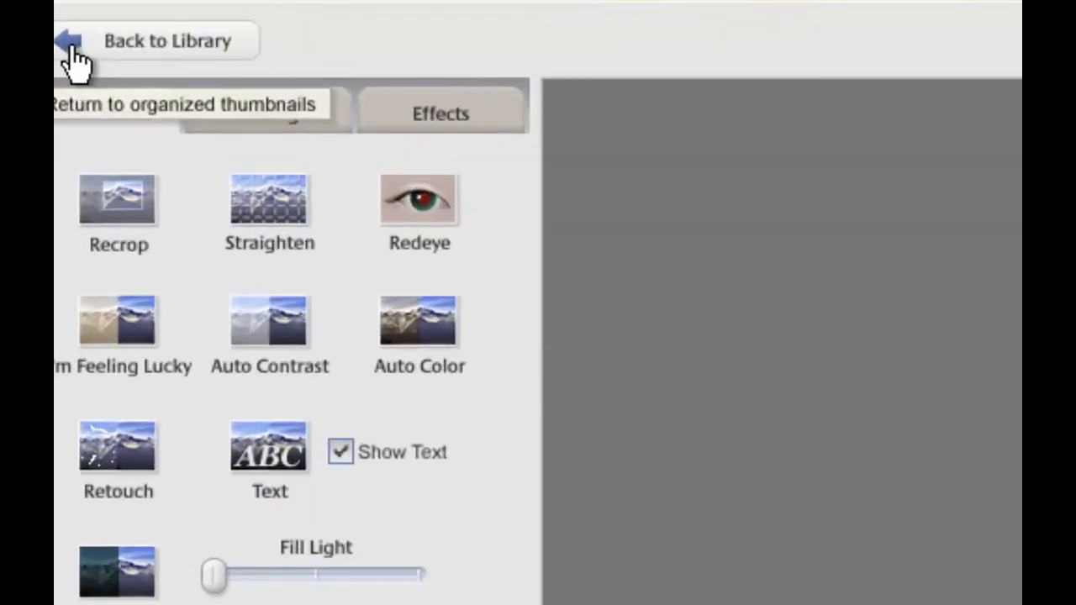
{"action": "left_click", "coordinate": [126, 68]}
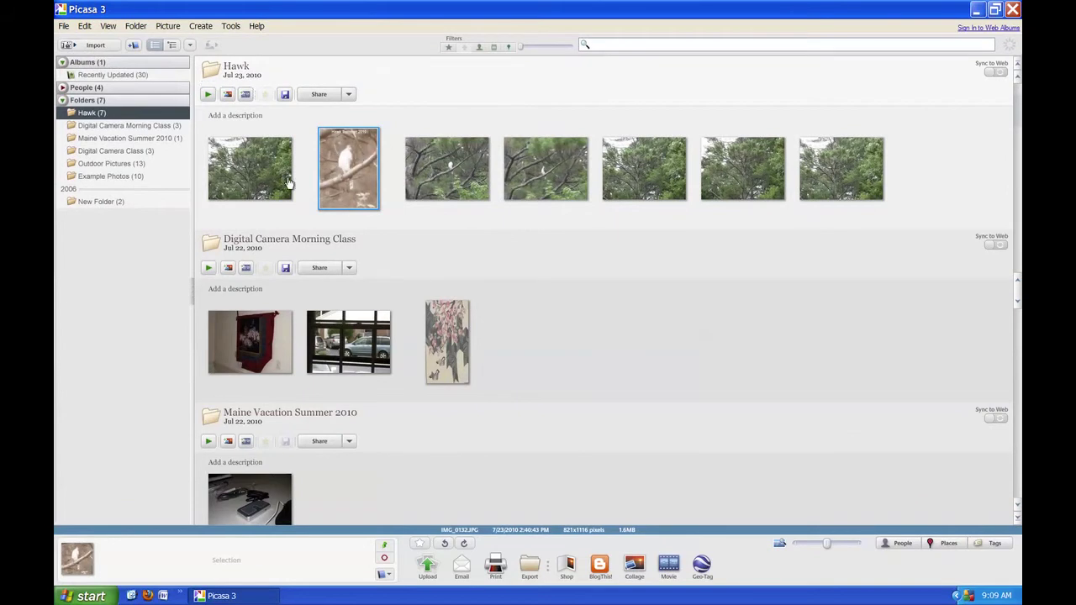
Open the first Hawk photo, IMG_0131.JPG, in the edit view.
{"action": "left_click", "coordinate": [250, 173]}
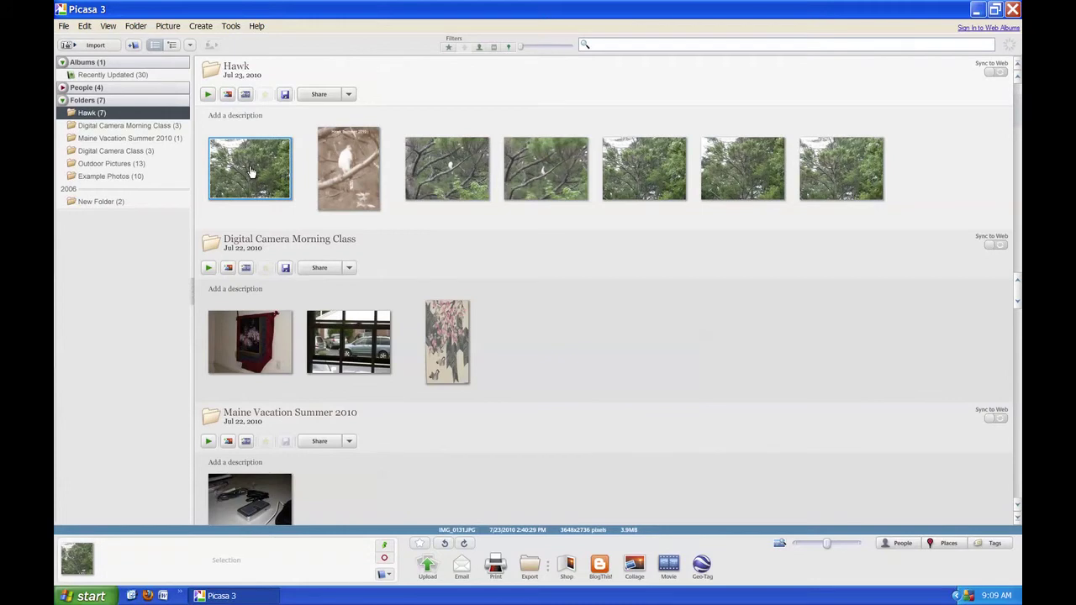
{"action": "double_click", "coordinate": [250, 170]}
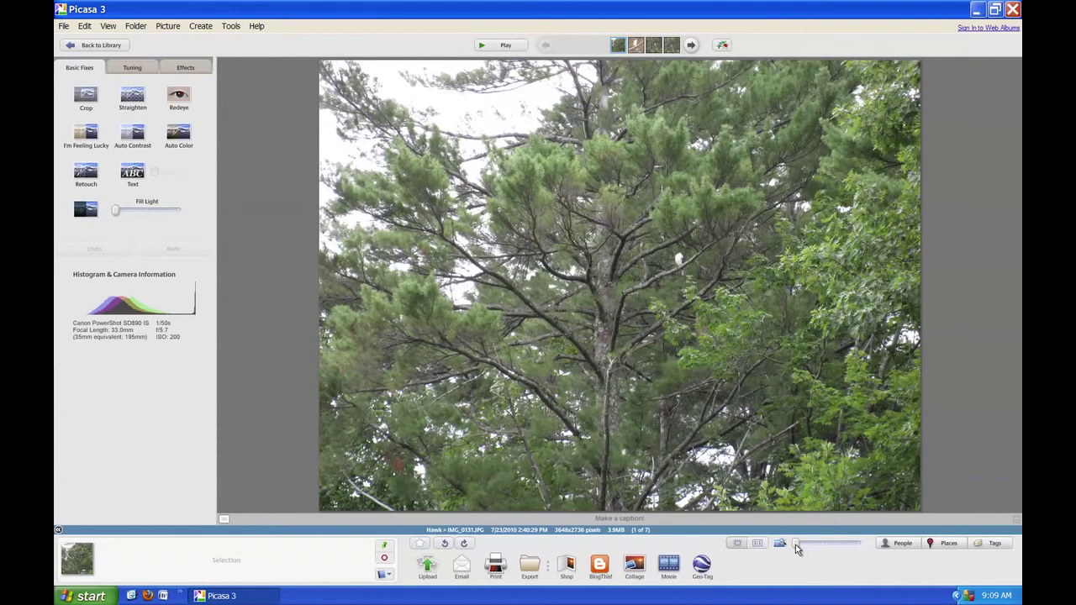
Zoom into the tree photo and pan to frame the hawk.
{"action": "left_click_drag", "start_coordinate": [802, 547], "coordinate": [832, 545]}
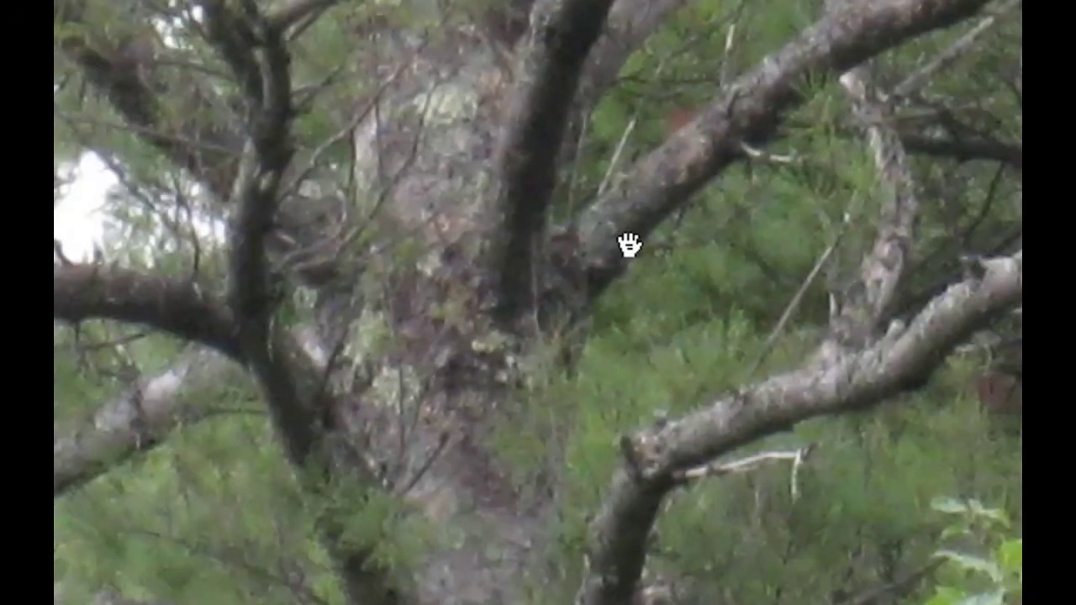
{"action": "scroll", "coordinate": [629, 244], "scroll_direction": "down", "scroll_amount": 3}
{"action": "scroll", "coordinate": [629, 243], "scroll_direction": "down", "scroll_amount": 2}
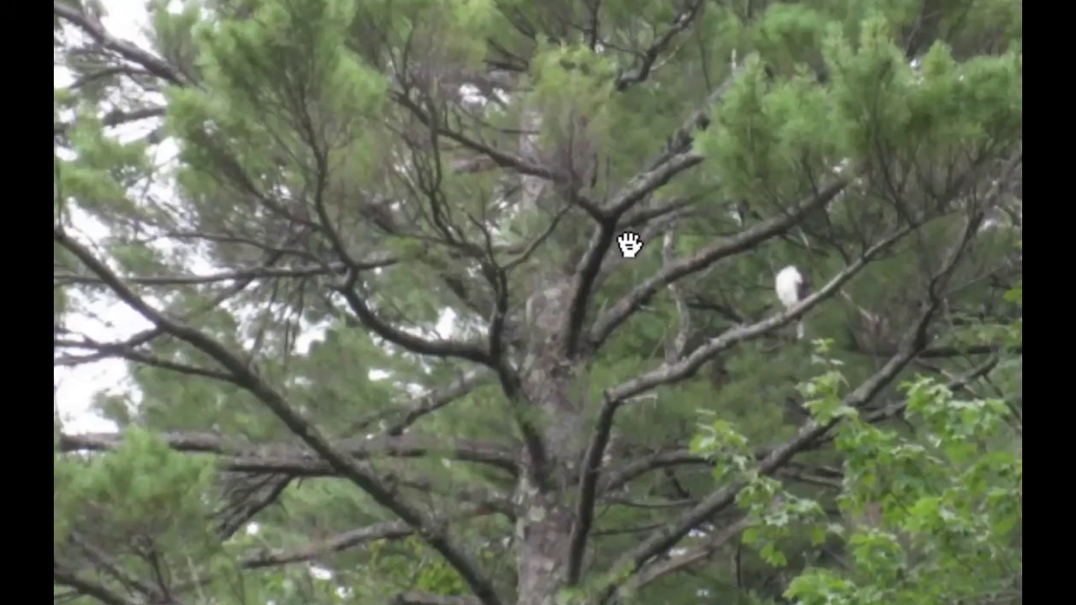
{"action": "scroll", "coordinate": [629, 244], "scroll_direction": "up", "scroll_amount": 5}
{"action": "scroll", "coordinate": [629, 244], "scroll_direction": "down", "scroll_amount": 2}
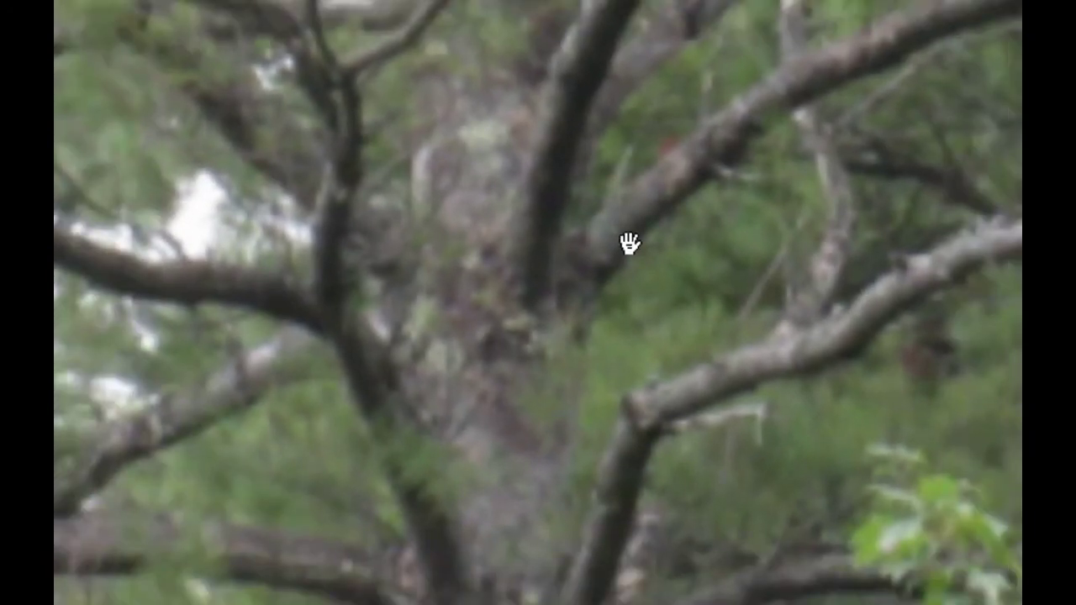
{"action": "scroll", "coordinate": [654, 231], "scroll_direction": "down", "scroll_amount": 3}
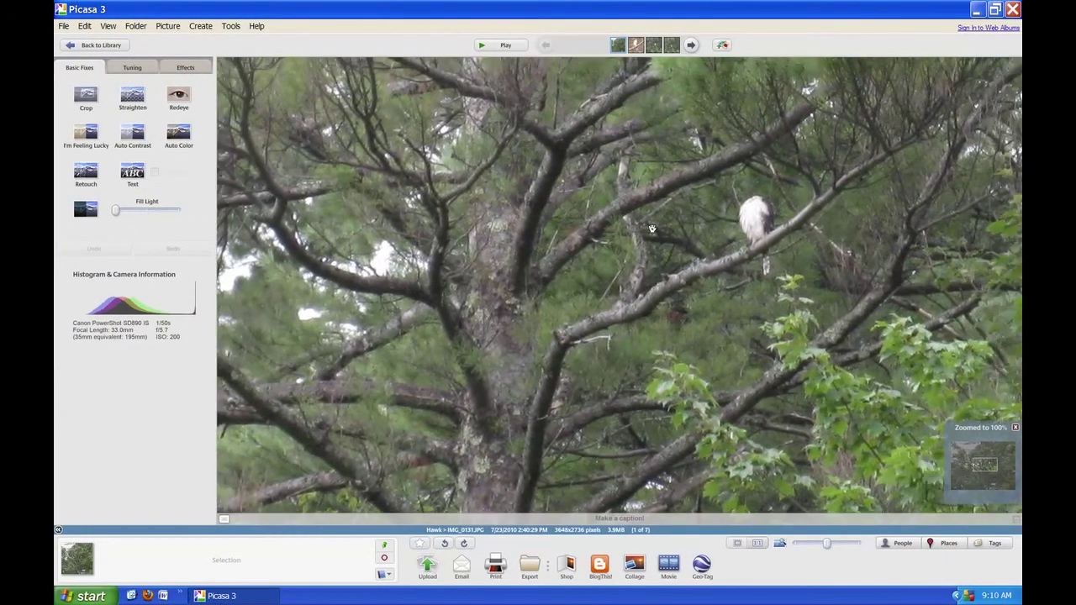
{"action": "left_click_drag", "start_coordinate": [637, 236], "coordinate": [574, 252]}
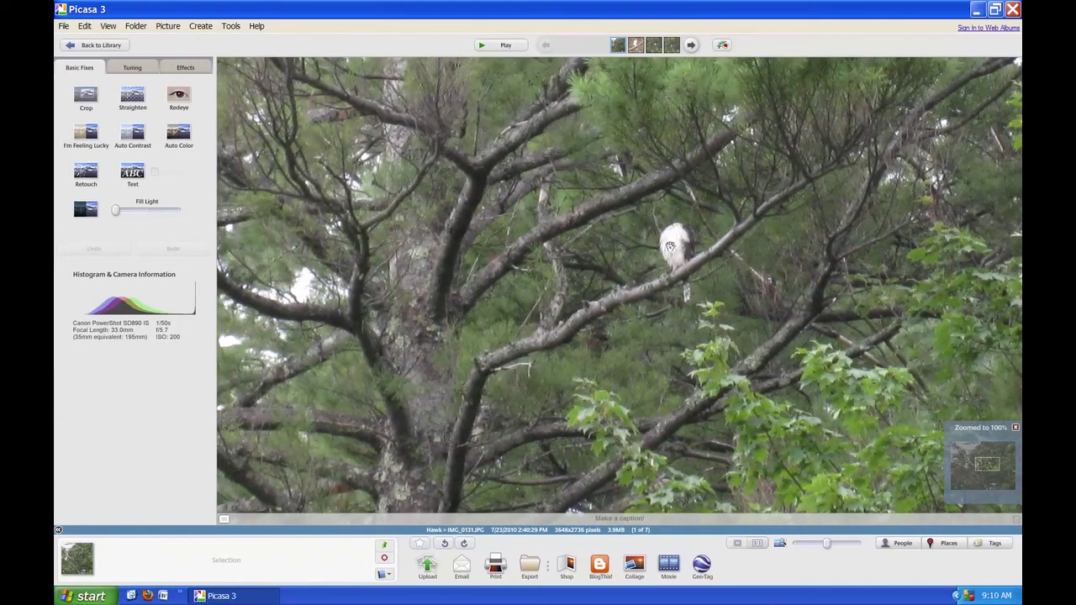
{"action": "left_click_drag", "start_coordinate": [642, 195], "coordinate": [569, 301]}
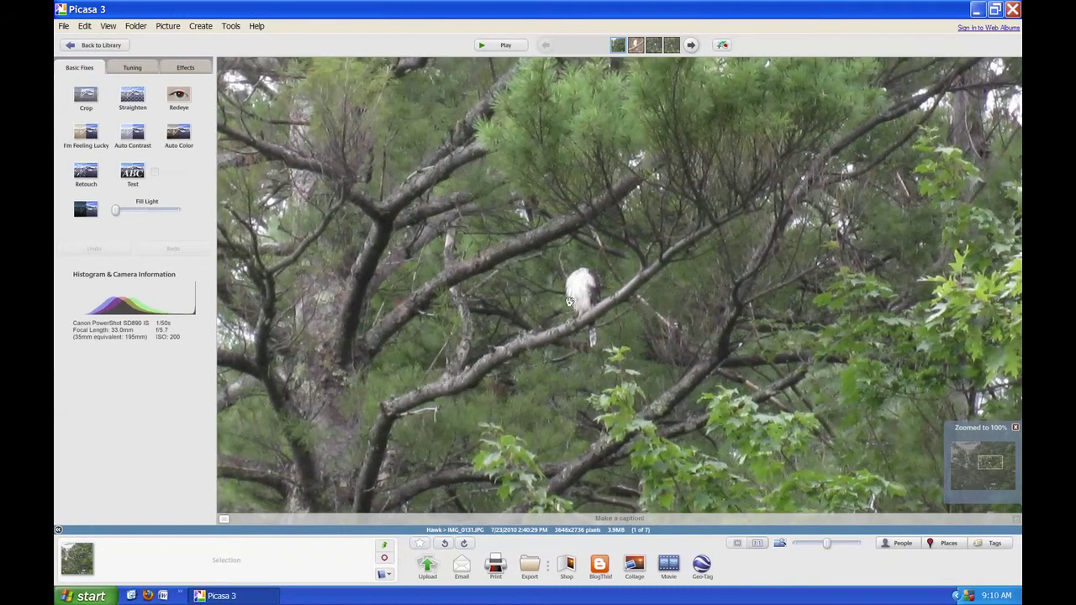
{"action": "left_click_drag", "start_coordinate": [562, 356], "coordinate": [554, 315]}
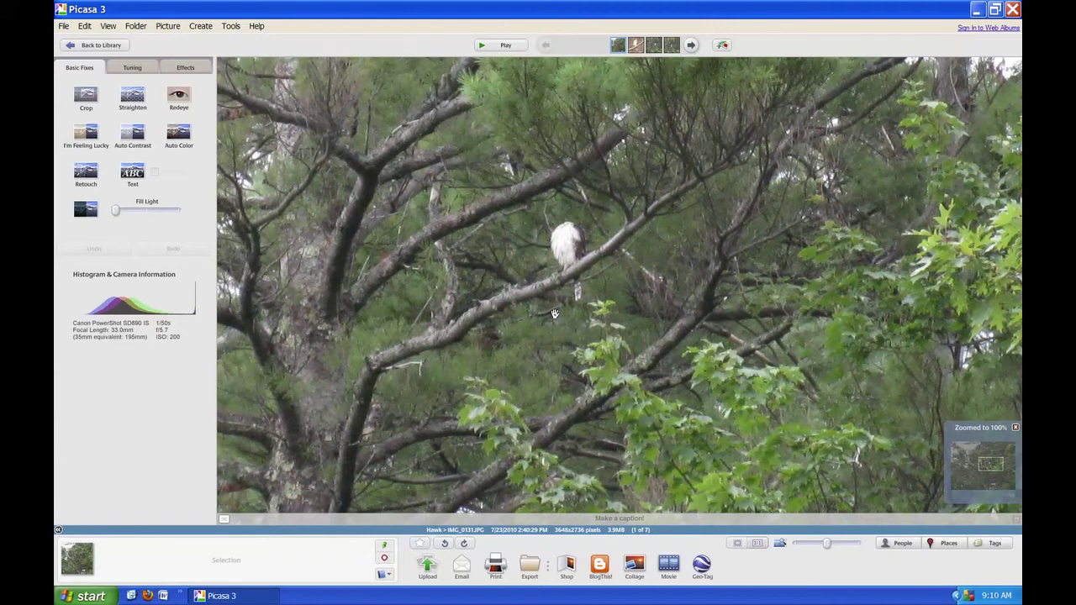
Magnify to about 238%, centre the hawk, then zoom back out to fit.
{"action": "left_click", "coordinate": [837, 544]}
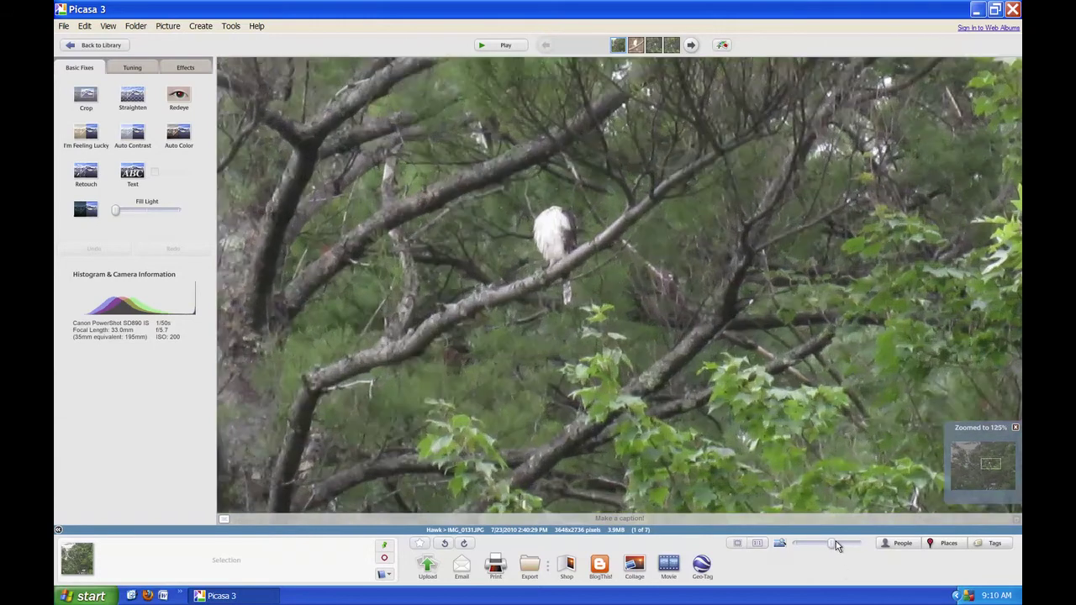
{"action": "left_click_drag", "start_coordinate": [839, 543], "coordinate": [848, 541]}
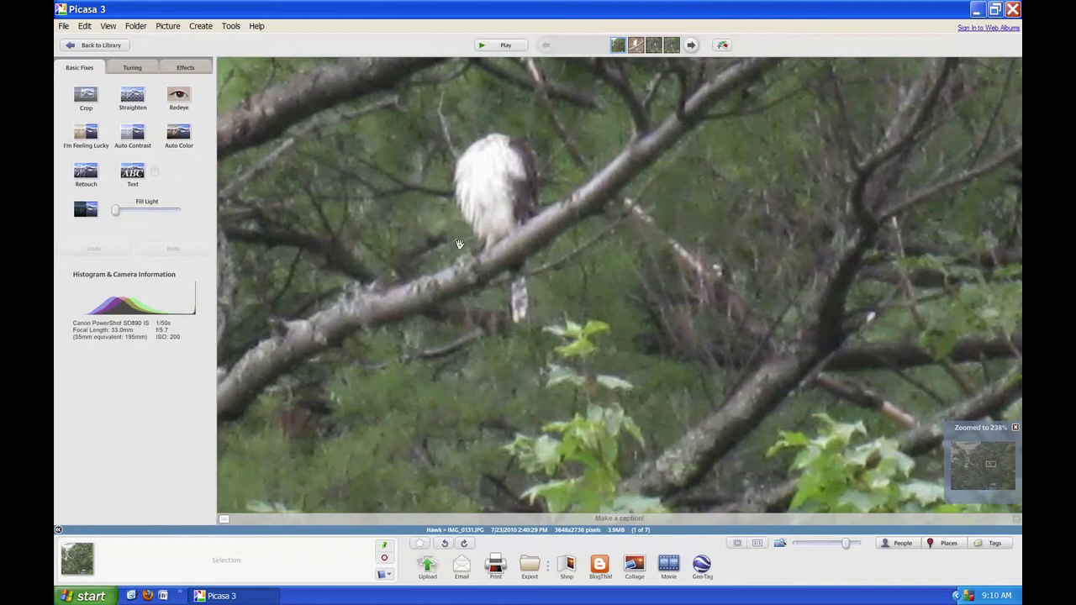
{"action": "left_click_drag", "start_coordinate": [382, 206], "coordinate": [490, 292]}
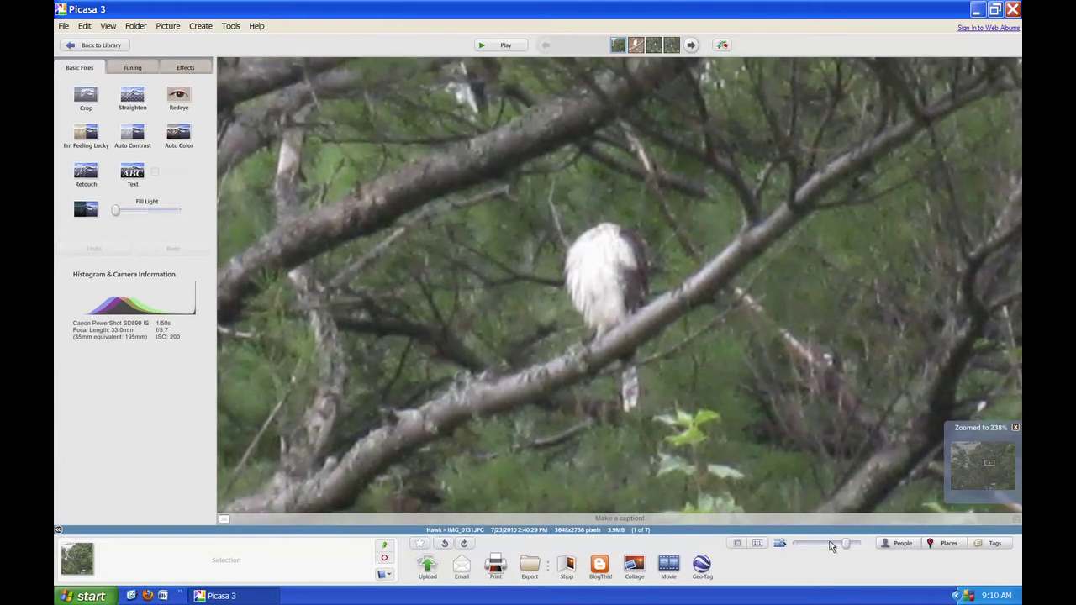
{"action": "left_click_drag", "start_coordinate": [846, 547], "coordinate": [782, 545]}
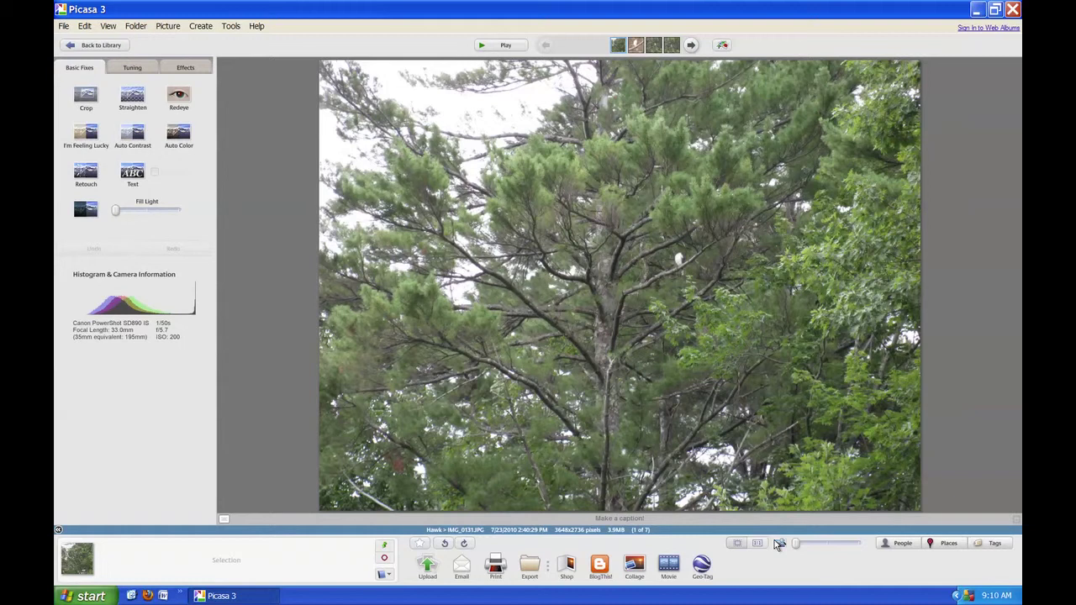
Return to the library and select the sepia captioned hawk thumbnail.
{"action": "left_click", "coordinate": [100, 46]}
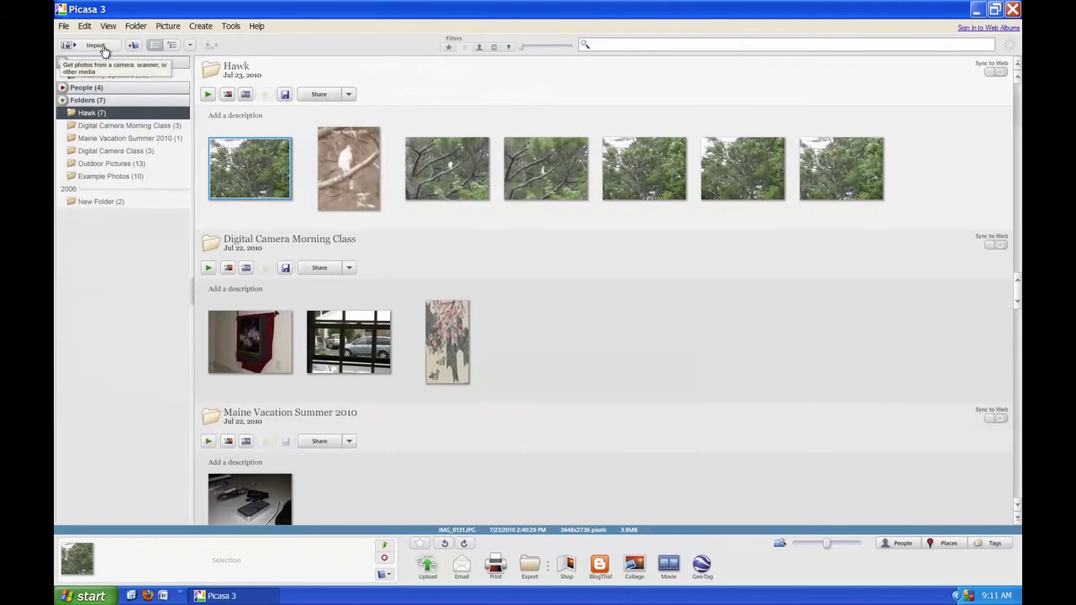
{"action": "left_click", "coordinate": [354, 170]}
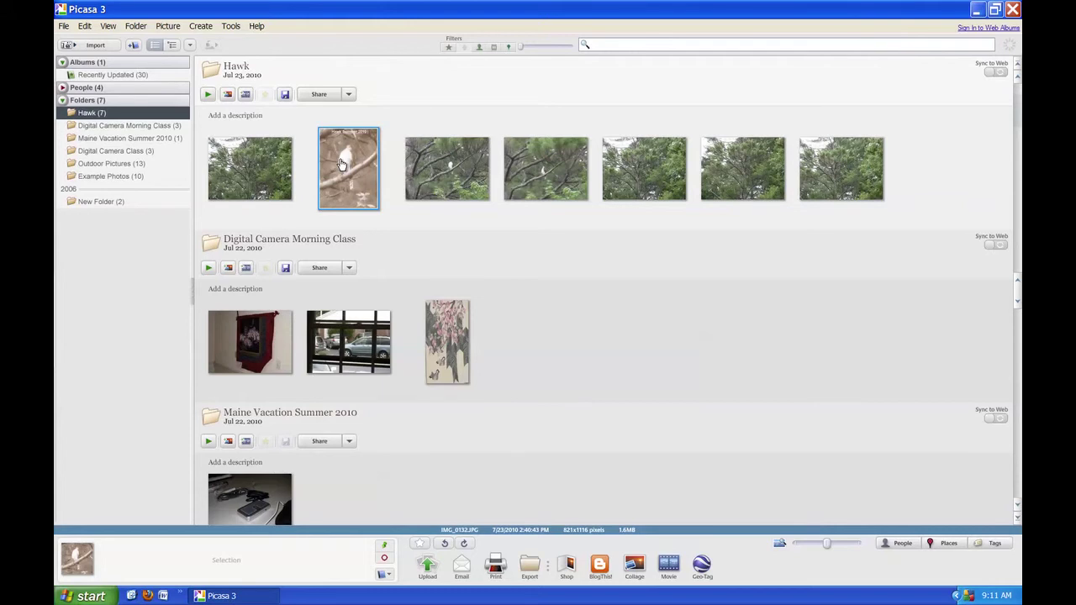
Undo all edits on the sepia hawk photo and confirm removing them.
{"action": "right_click", "coordinate": [341, 163]}
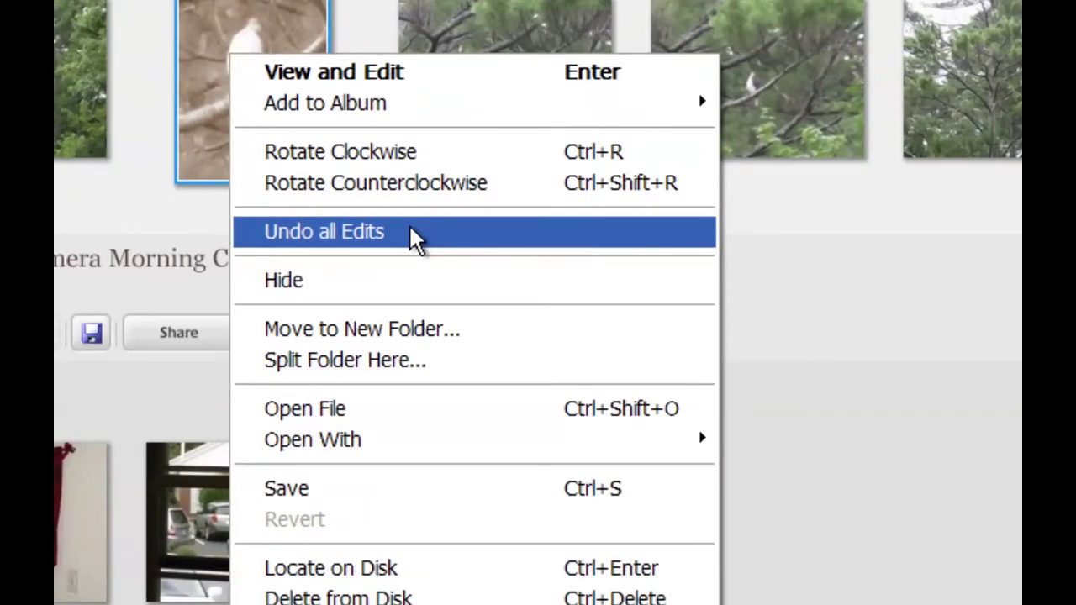
{"action": "left_click", "coordinate": [410, 229]}
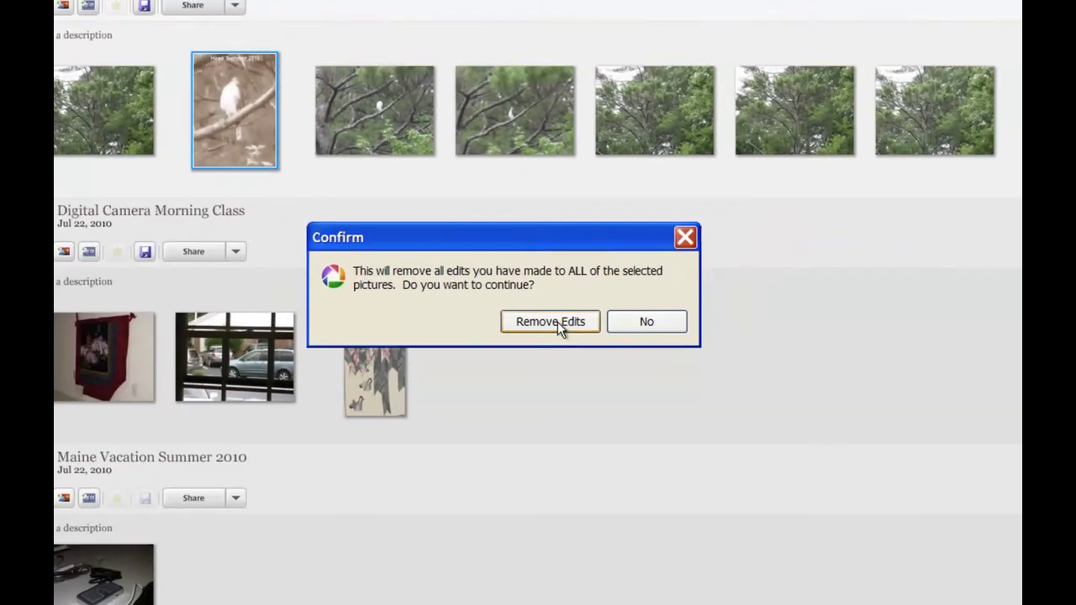
{"action": "left_click", "coordinate": [557, 322]}
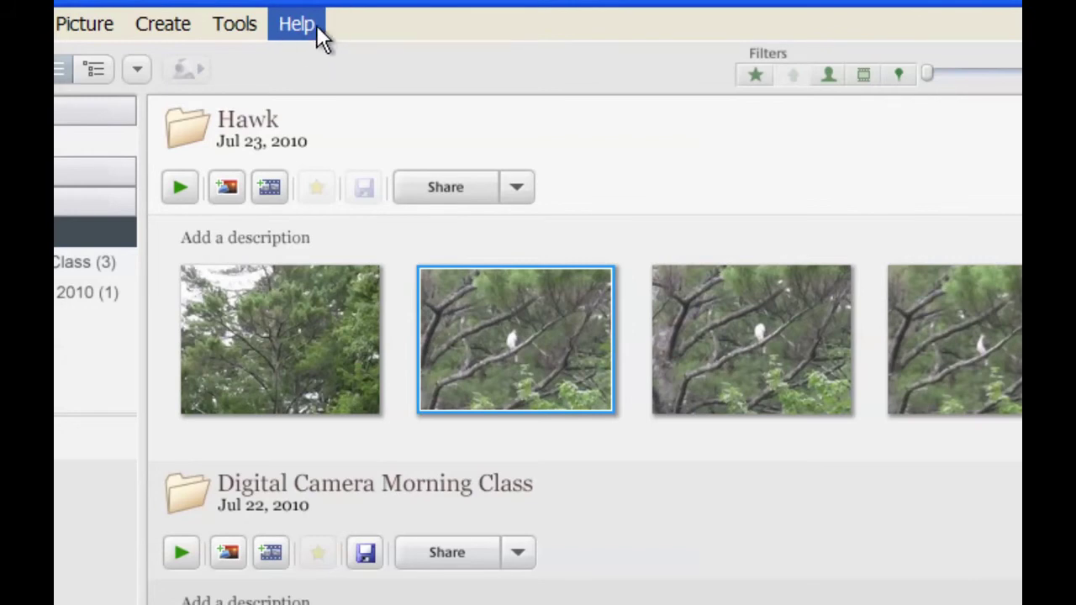
Show the Help menu's options.
{"action": "left_click", "coordinate": [322, 33]}
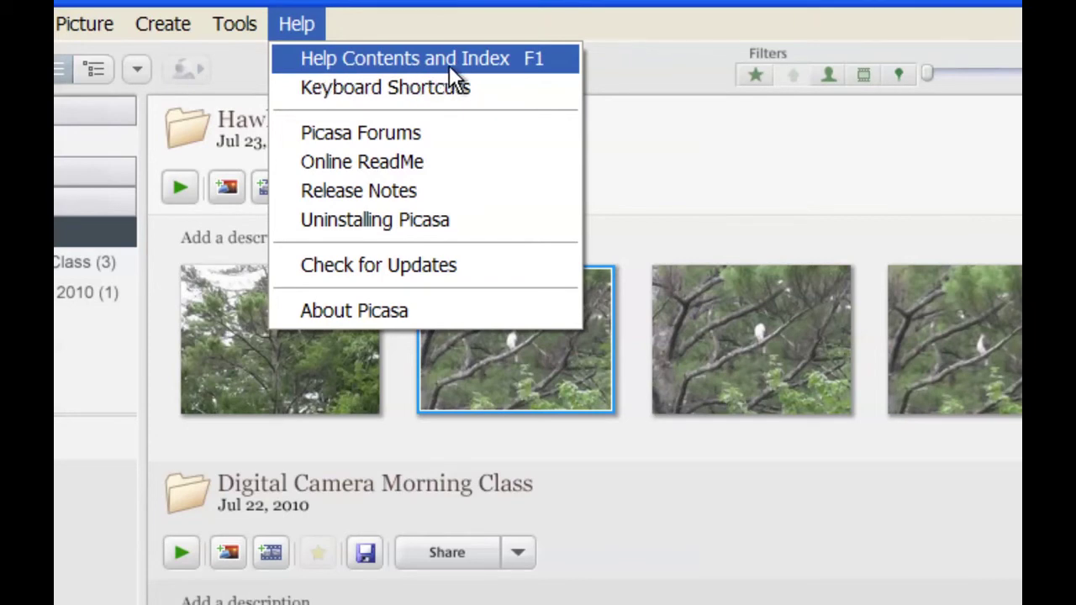
Search Help Contents and Index for 'Revert to original' and open the Undoing saved edits article.
{"action": "left_click", "coordinate": [361, 62]}
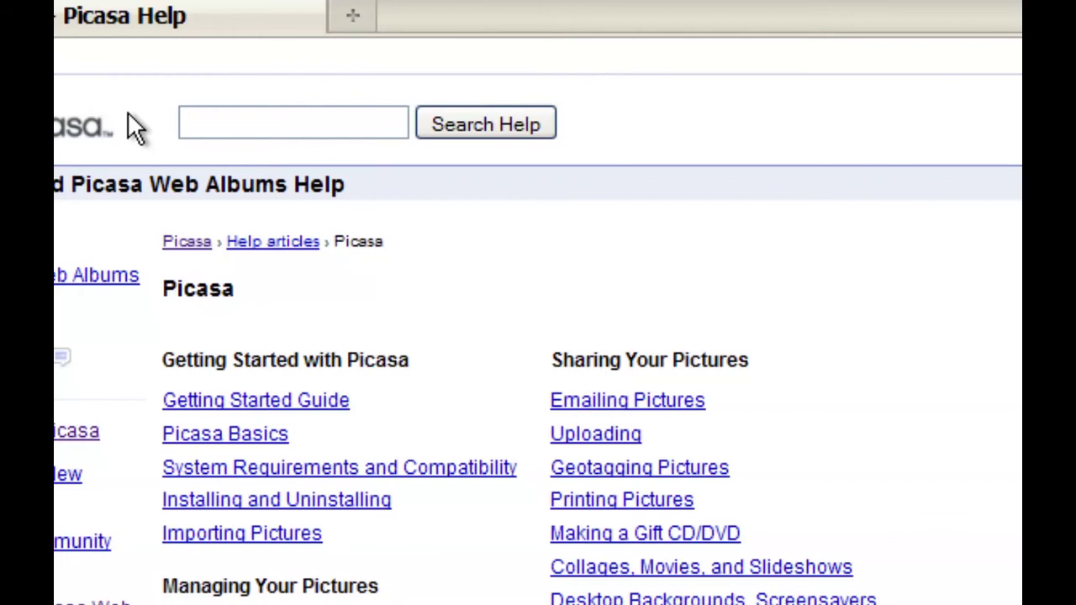
{"action": "left_click", "coordinate": [215, 122]}
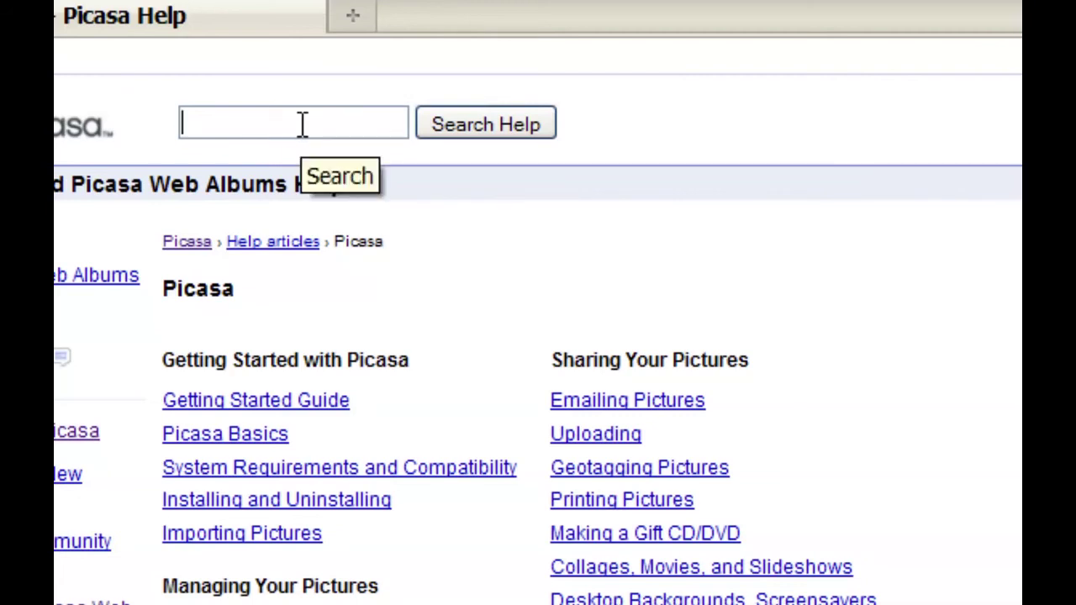
{"action": "type", "text": "Revert to "}
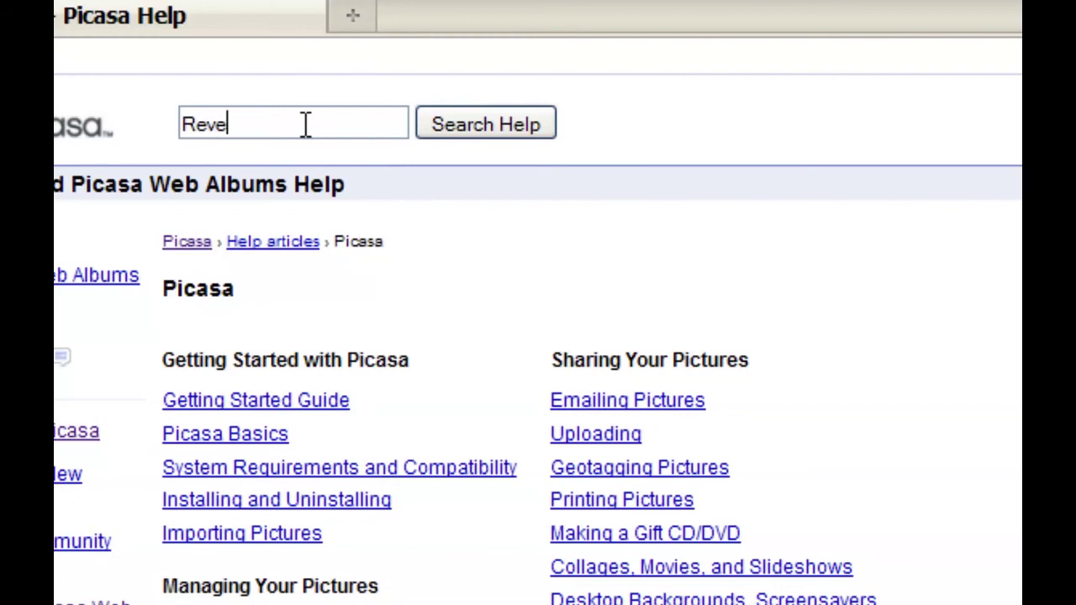
{"action": "type", "text": "original"}
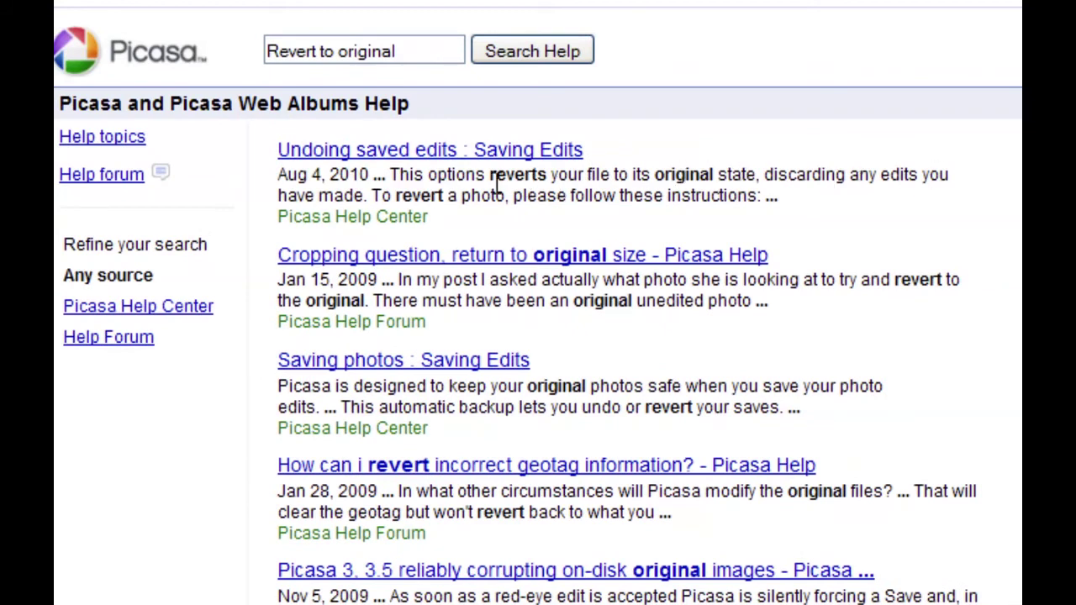
{"action": "left_click", "coordinate": [344, 159]}
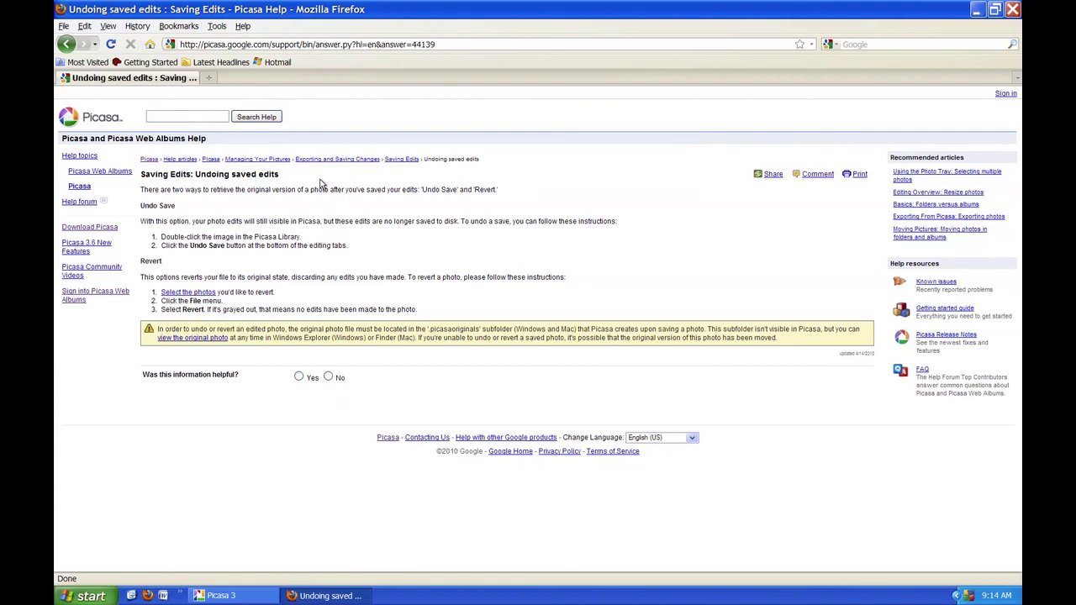
Close the Firefox help window to return to the Picasa library.
{"action": "left_click", "coordinate": [1013, 10]}
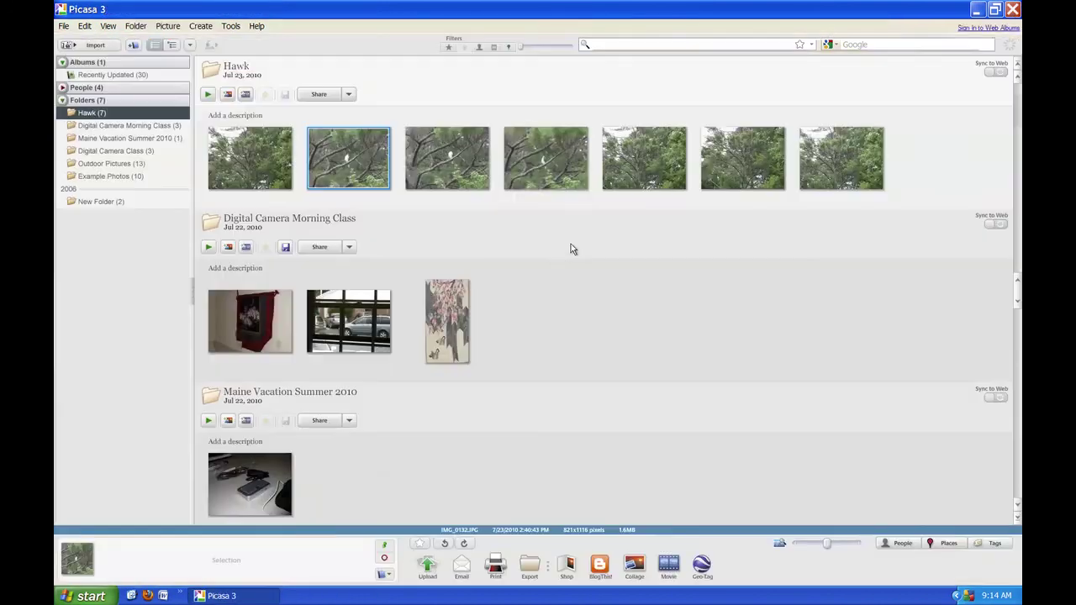